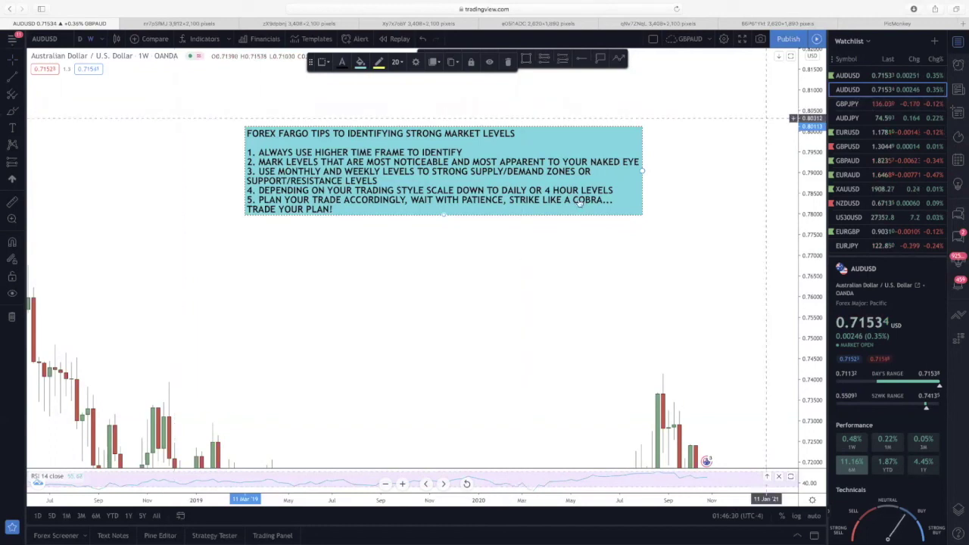
- Move the tips text note higher above the candles and set the AUDUSD chart to the 1 month timeframe
left_click_drag(579, 202, 590, 136)
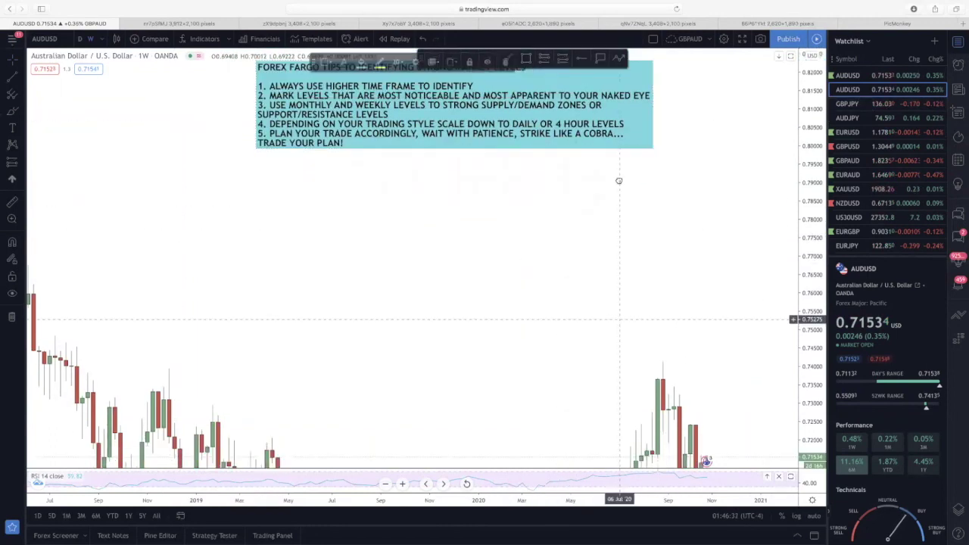
key("Delete")
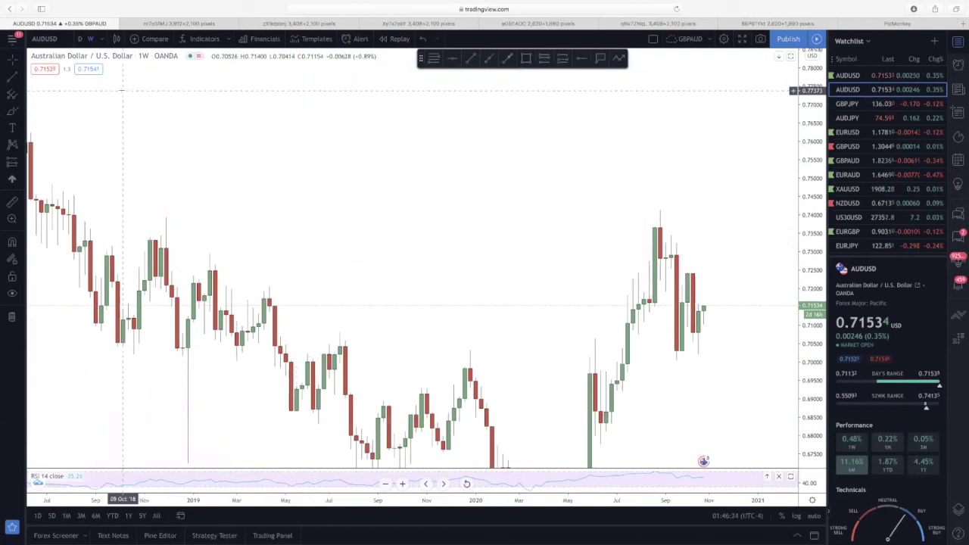
left_click(105, 41)
left_click(125, 365)
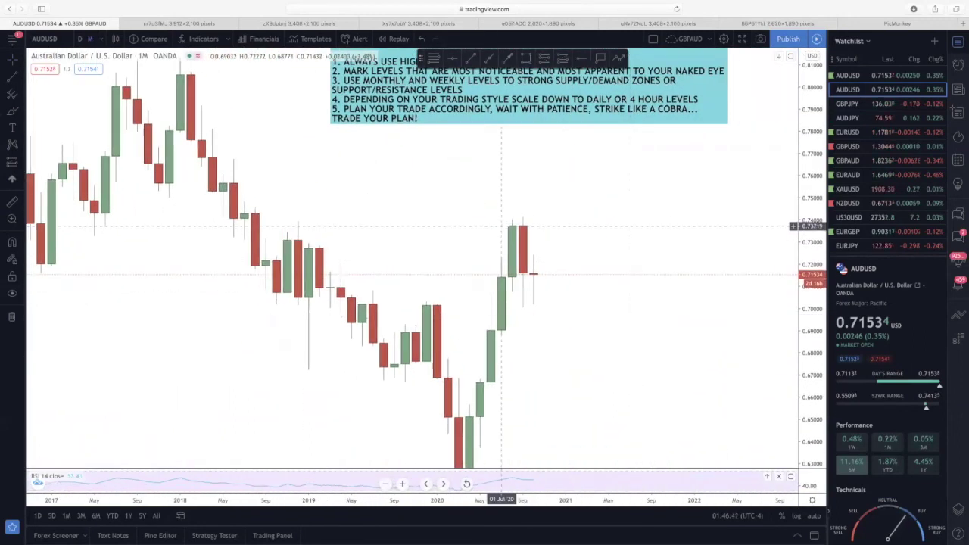
- Draw a horizontal ray from the top of the August 2020 candle body at 0.73783 and label it "AUGUST RESISTANCE LEVEL"
left_click(21, 76)
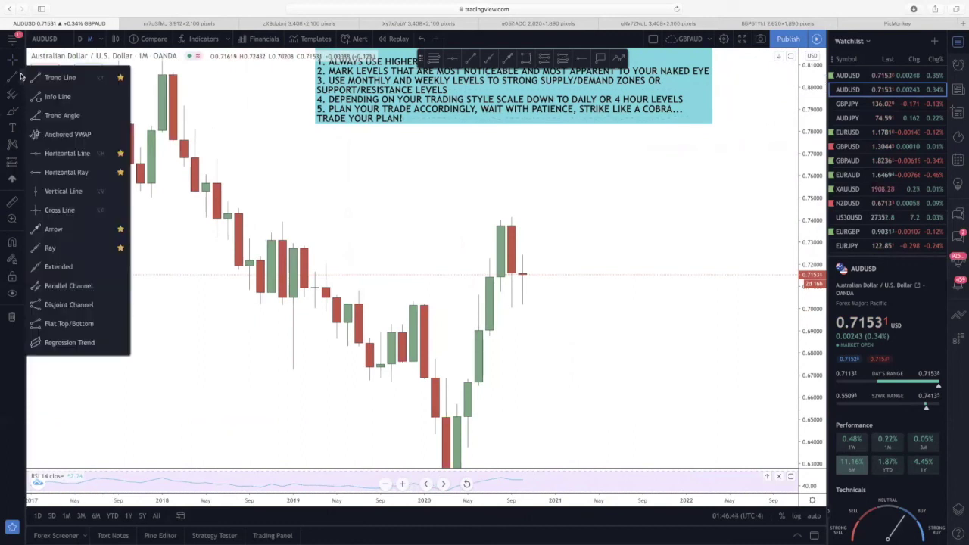
left_click(68, 171)
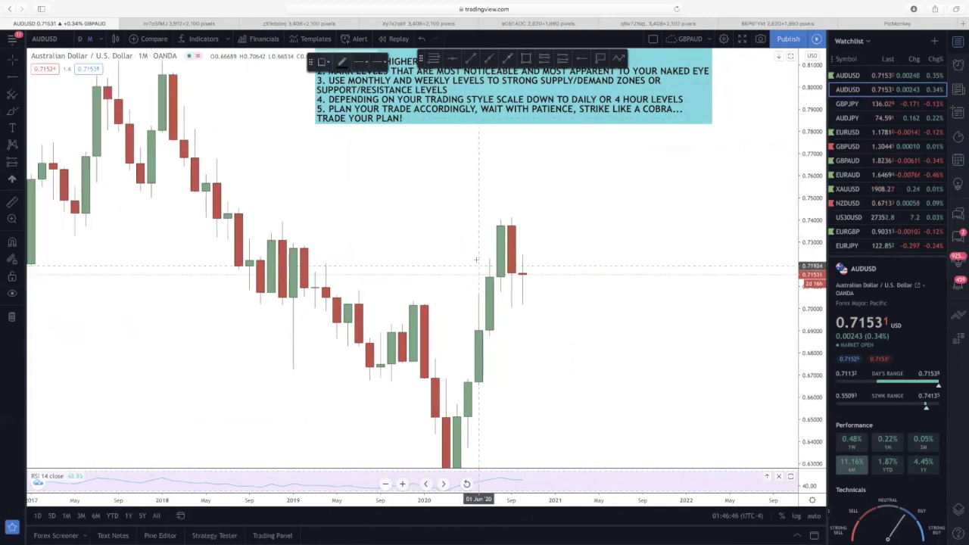
left_click(500, 225)
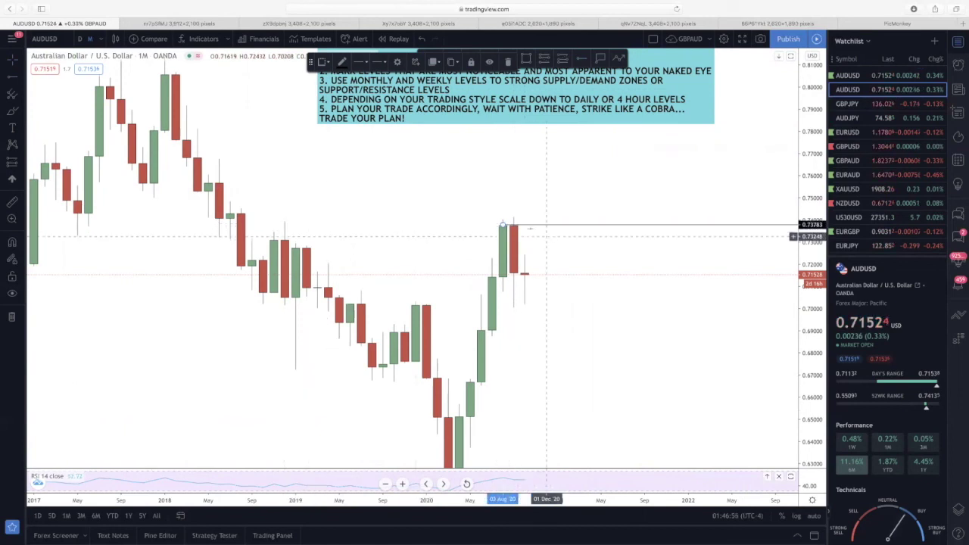
scroll(525, 225, "up", 2)
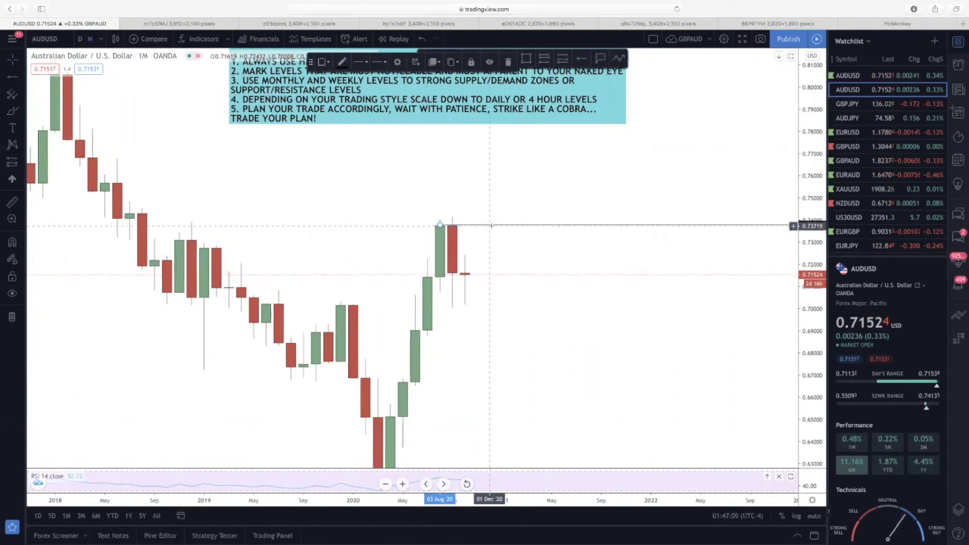
scroll(491, 226, "down", 1)
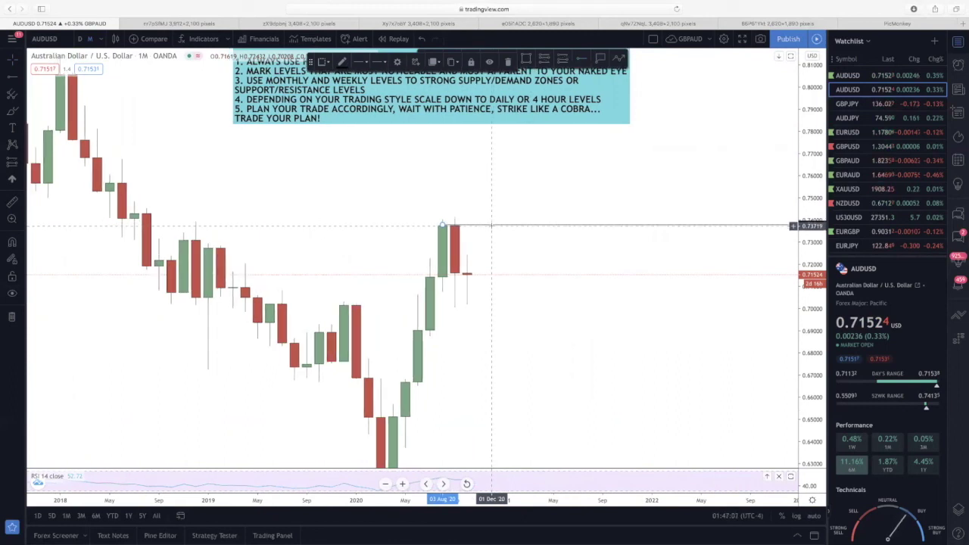
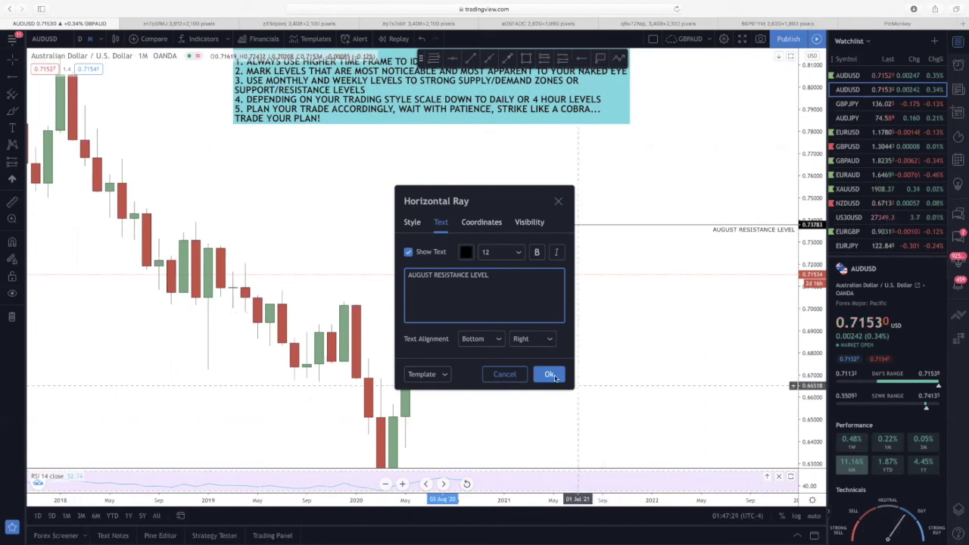
left_click(548, 374)
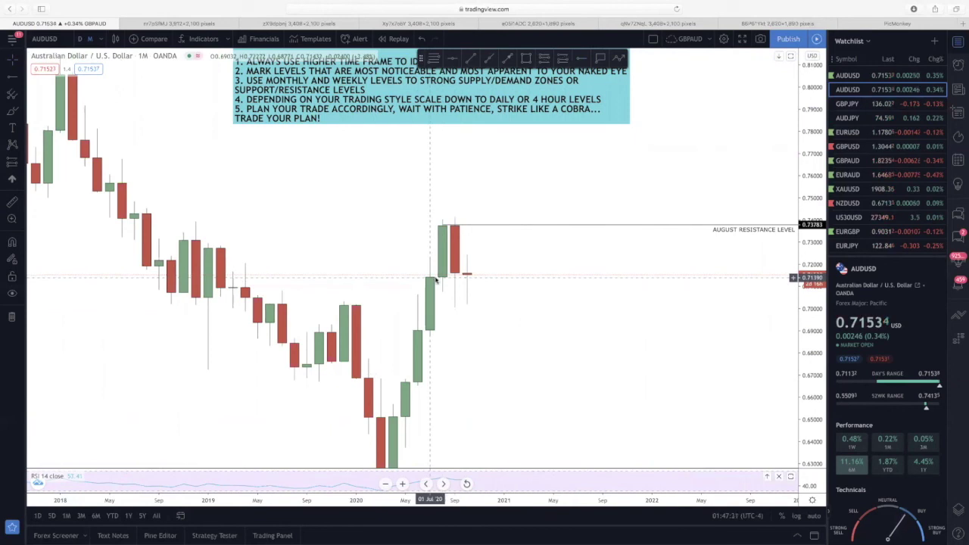
- Place a horizontal ray from the top of the July 2020 candle body at 0.71432 and set the chart to the 1 week timeframe
left_click(13, 81)
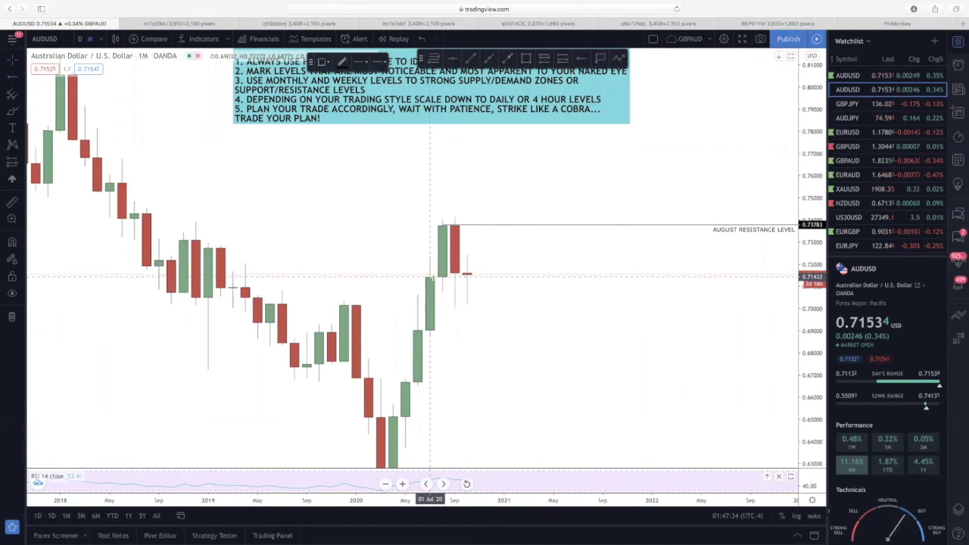
left_click(430, 277)
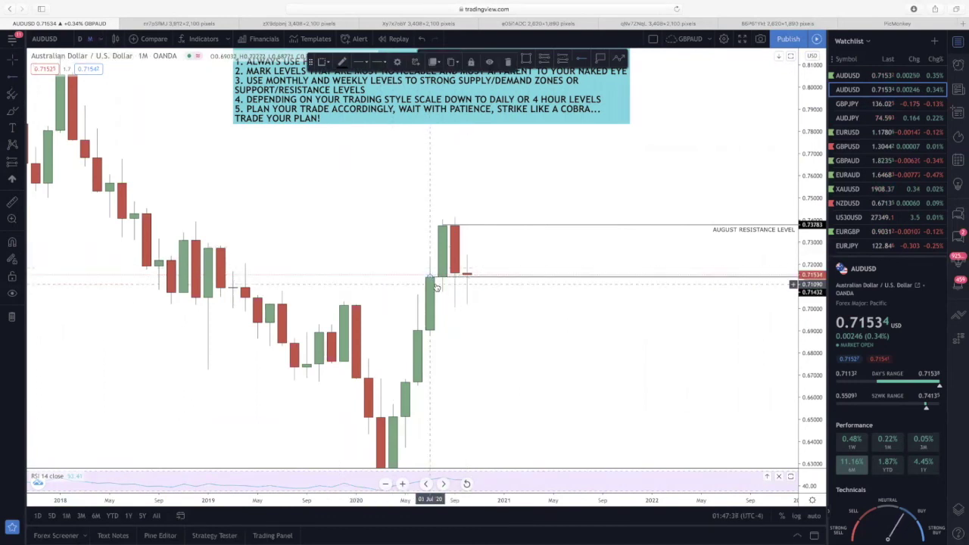
left_click(101, 43)
left_click(148, 354)
scroll(221, 326, "left", 3)
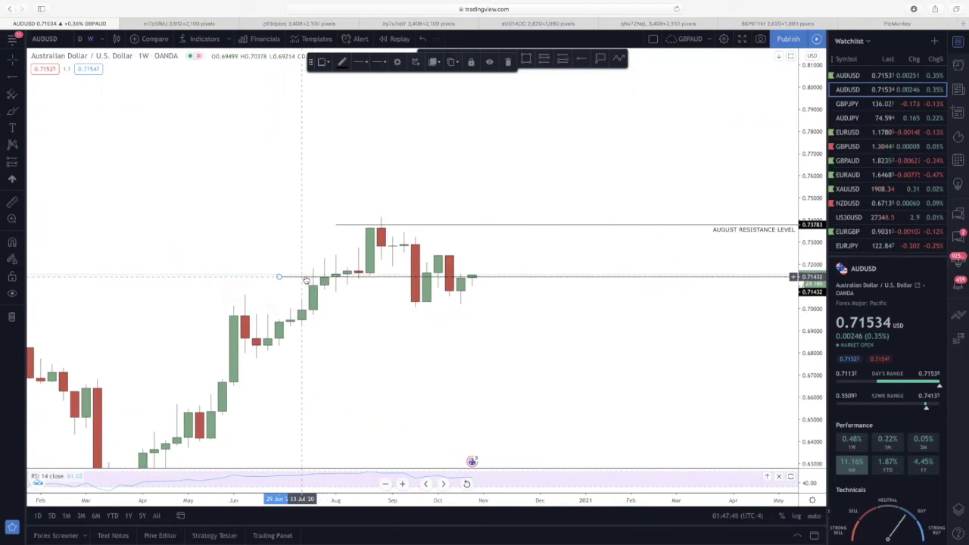
- Label the ray at 0.71432 with the text "JUNE/AUGUST SUPPORT ALSO DAILY LEVEL"
double_click(305, 278)
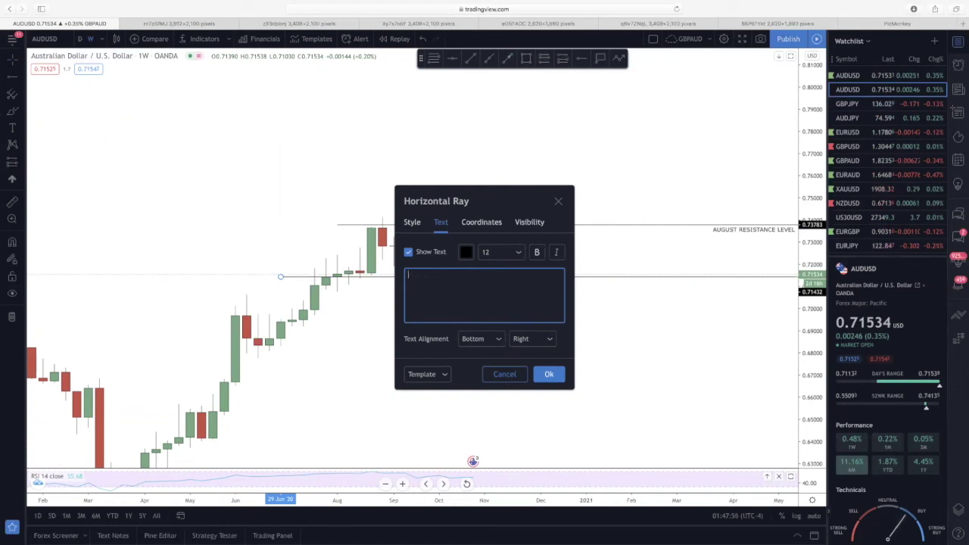
type("KIN")
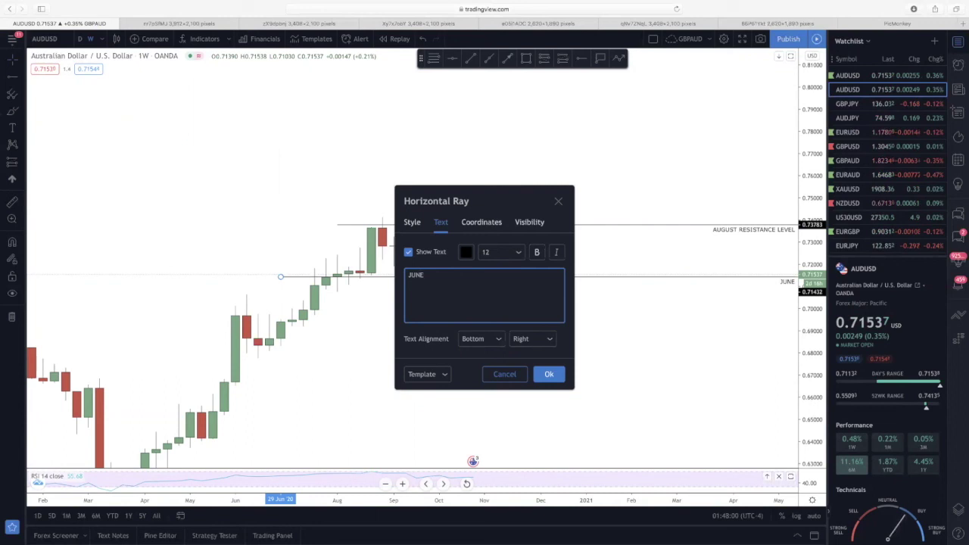
type(" SUPPORT")
type(" ALSO")
key("BackSpace")
key("BackSpace")
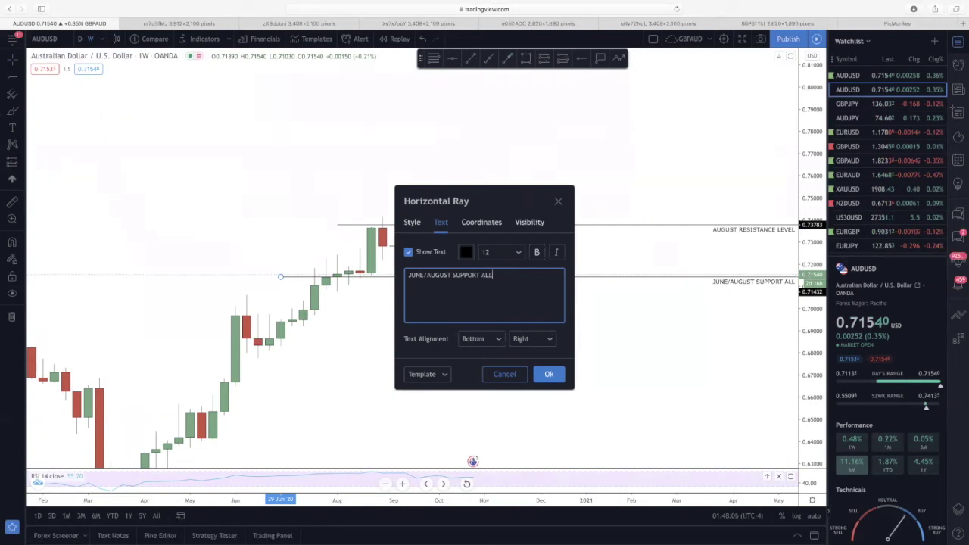
key("BackSpace")
type("SO DAILY LEVEL")
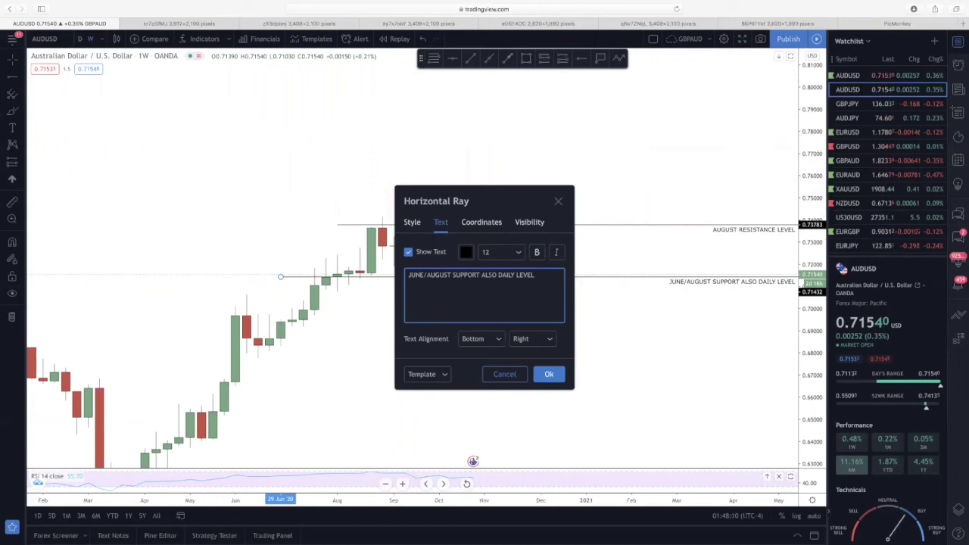
left_click(549, 374)
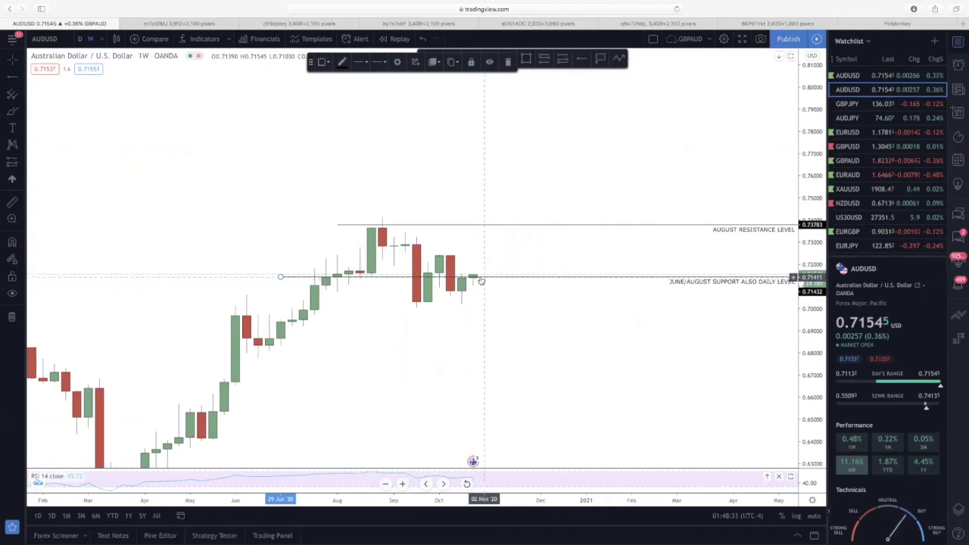
- Set the AUDUSD chart to the 1 day timeframe and bring the July to October candles into view
left_click(101, 41)
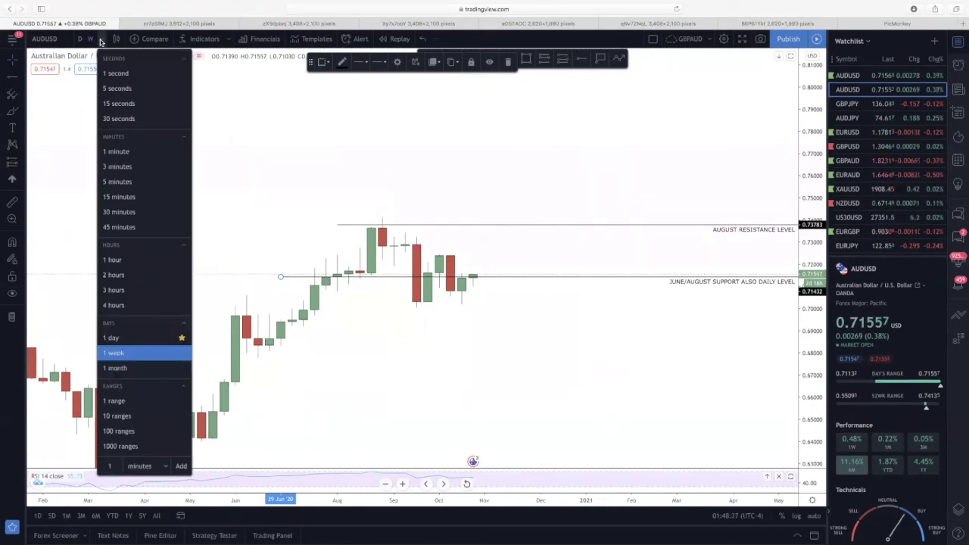
left_click(122, 339)
scroll(298, 263, "left", 5)
scroll(302, 263, "down", 5)
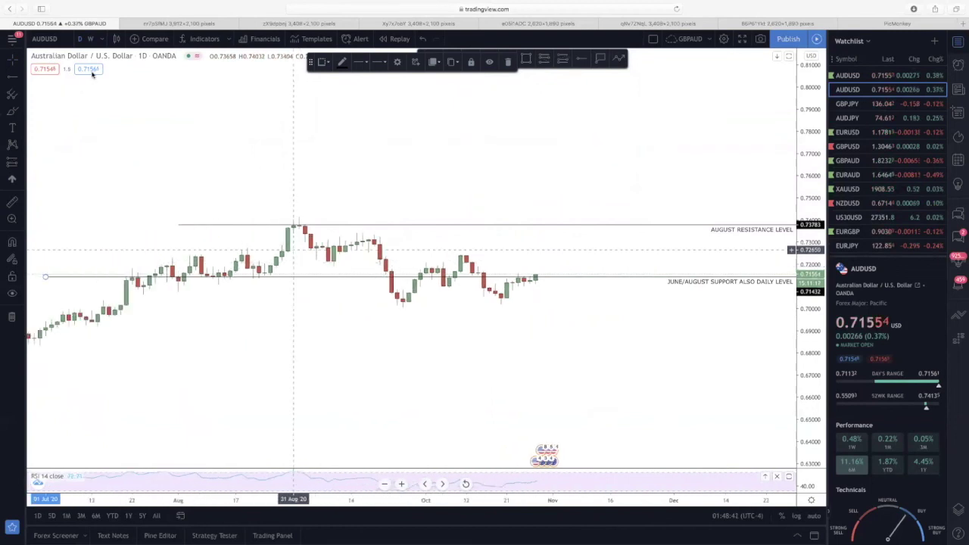
- Trace the price swings from mid-September to late October with the Path tool, ending at the June/August support level
left_click(21, 112)
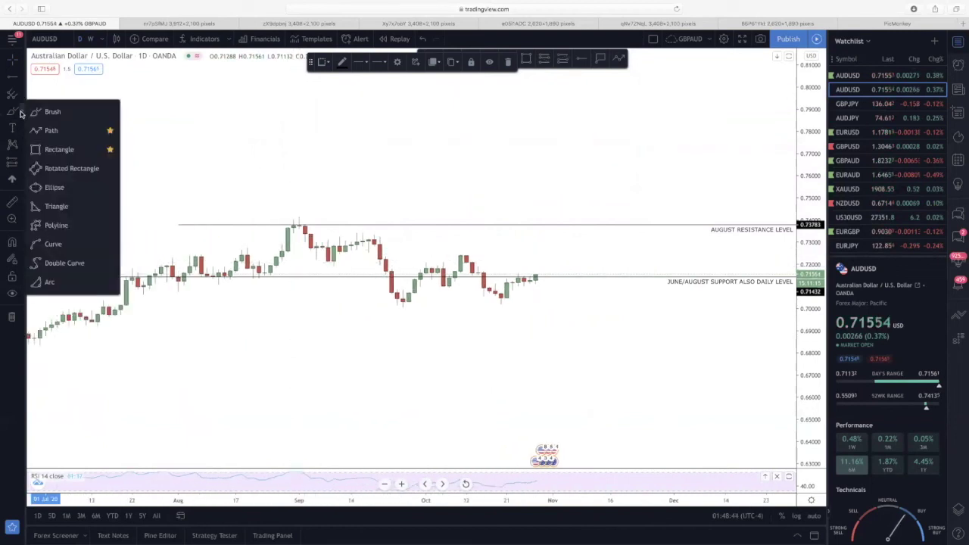
left_click(51, 131)
left_click(374, 229)
left_click(408, 306)
left_click(460, 258)
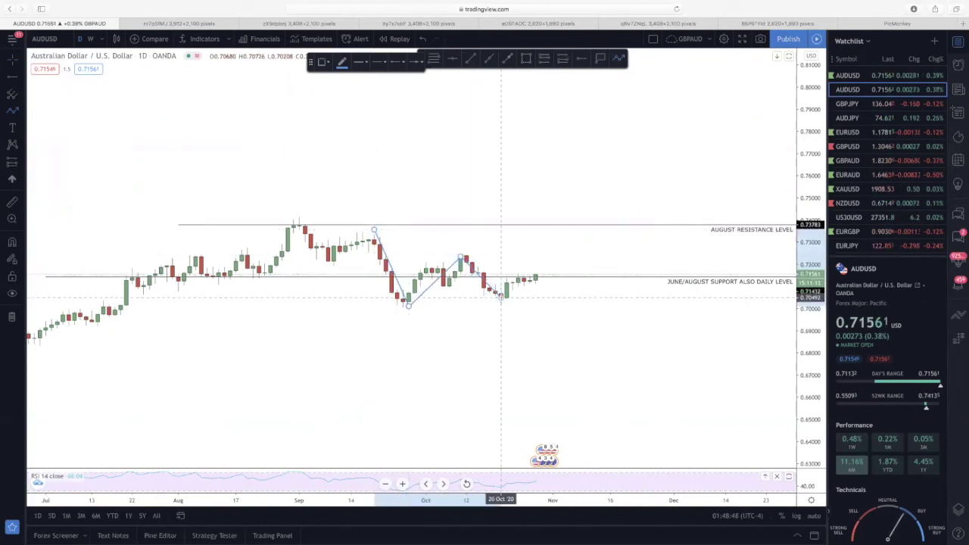
left_click(500, 296)
left_click(530, 276)
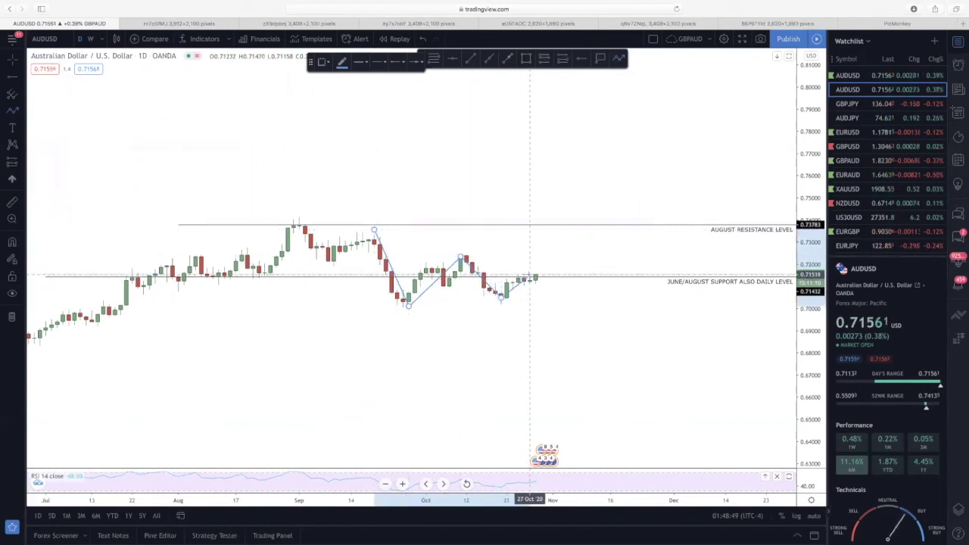
double_click(534, 277)
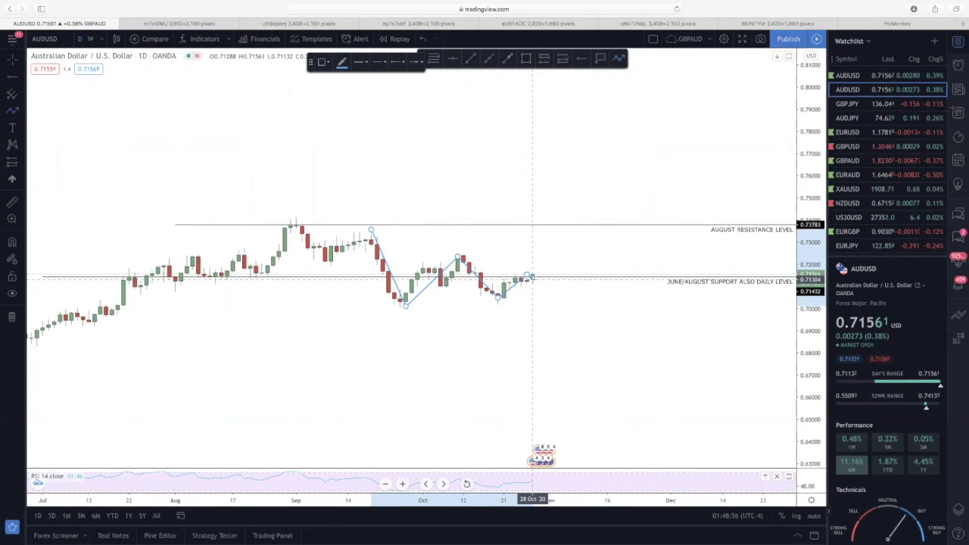
- Extend the path upward past the August resistance level as a projected move, and delete the whole path drawing
scroll(533, 276, "up", 2)
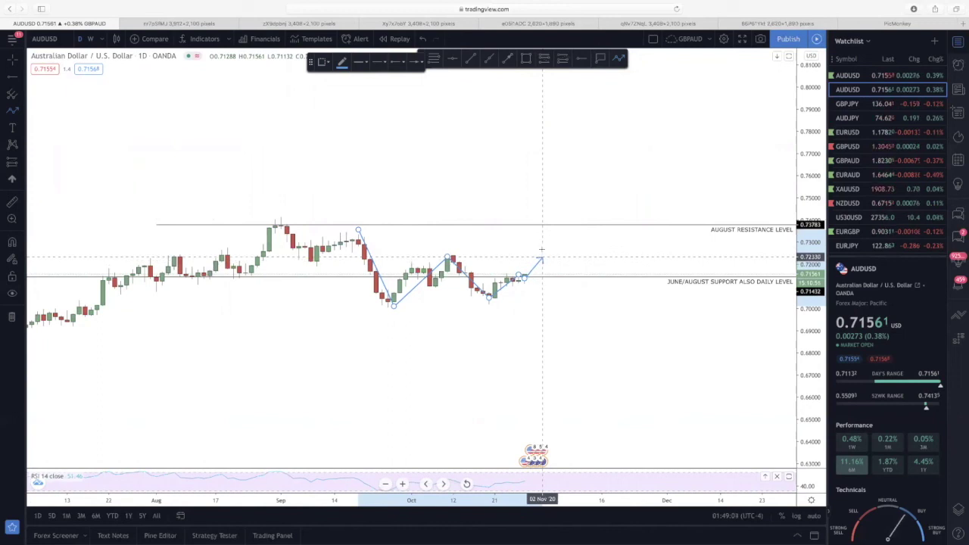
left_click(548, 227)
left_click(536, 188)
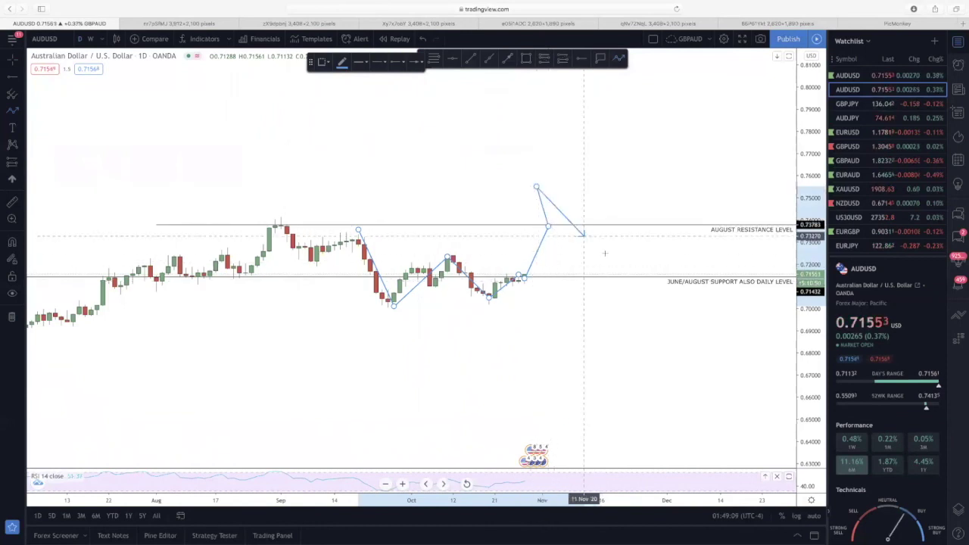
left_click(542, 196)
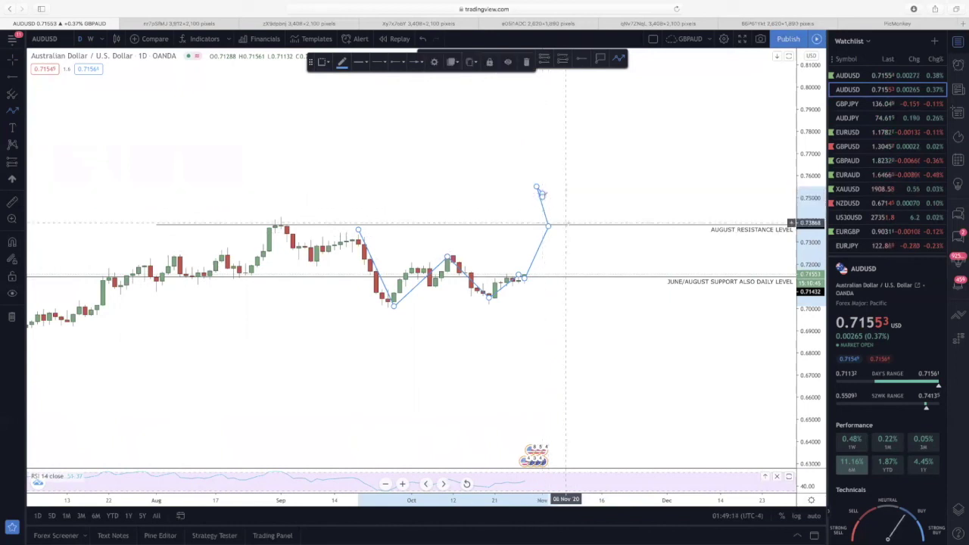
left_click(12, 60)
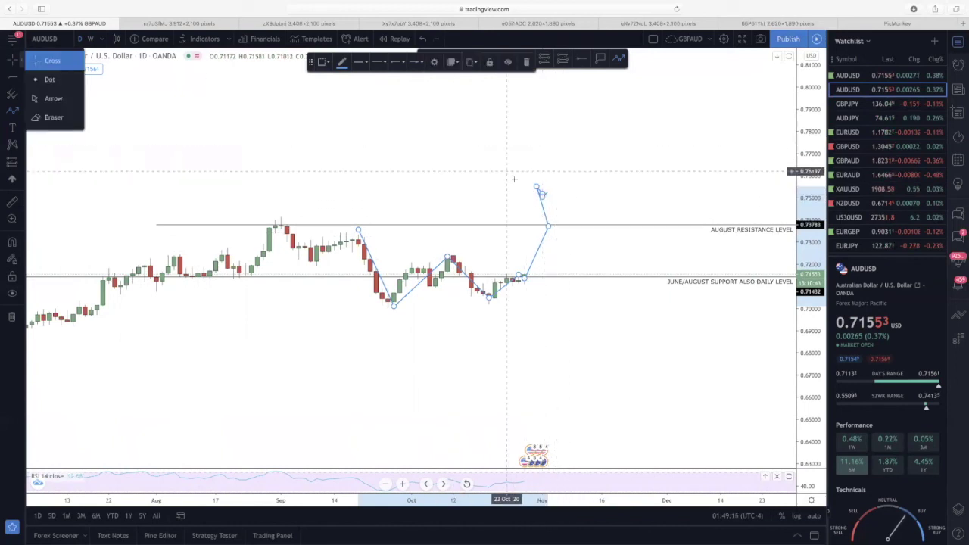
key("Delete")
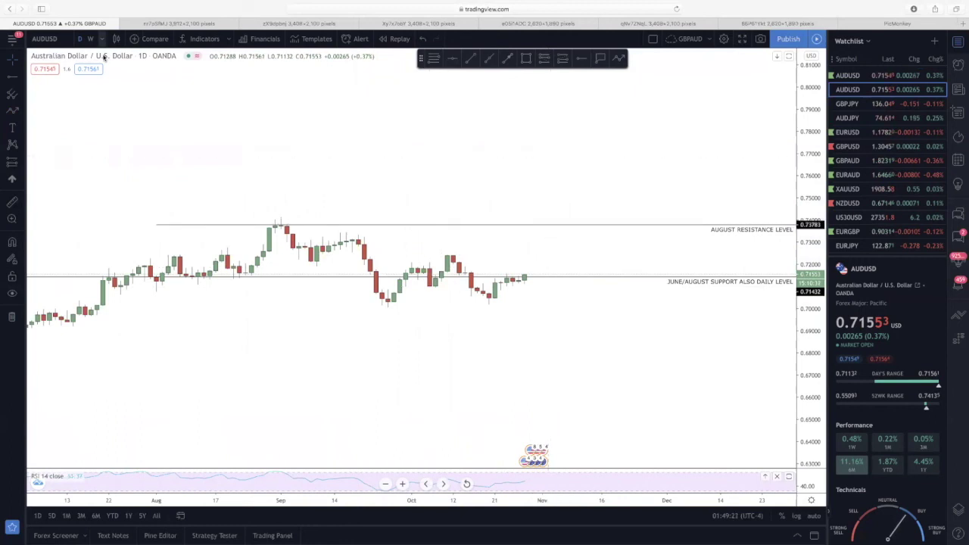
- Set the AUDUSD chart to the 4 hours timeframe and bring the mid-September to late-October candles into closer view
left_click(142, 56)
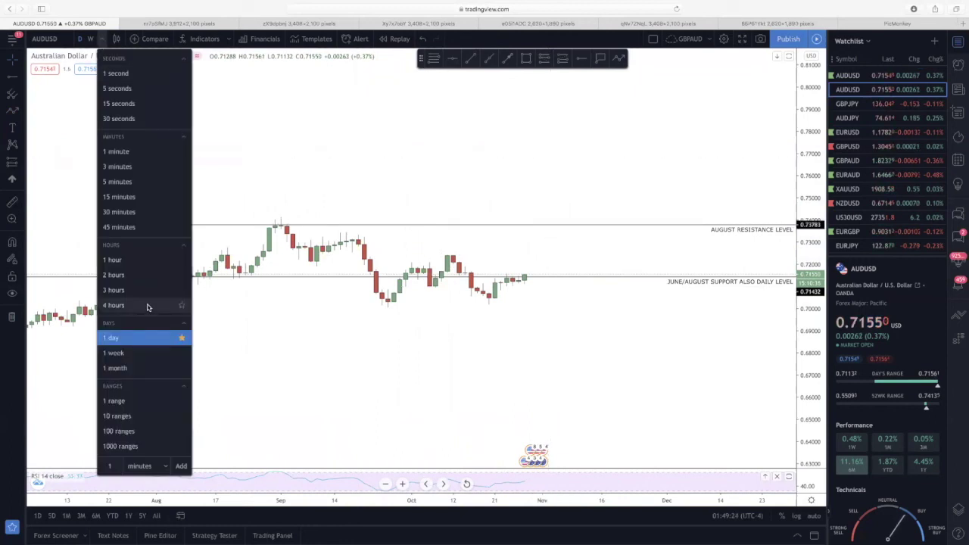
left_click(114, 305)
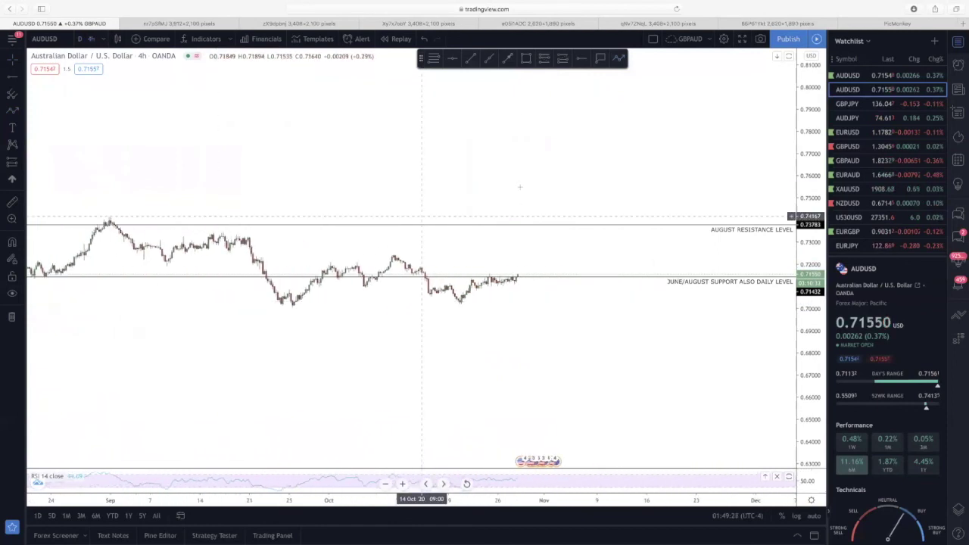
scroll(530, 326, "up", 3)
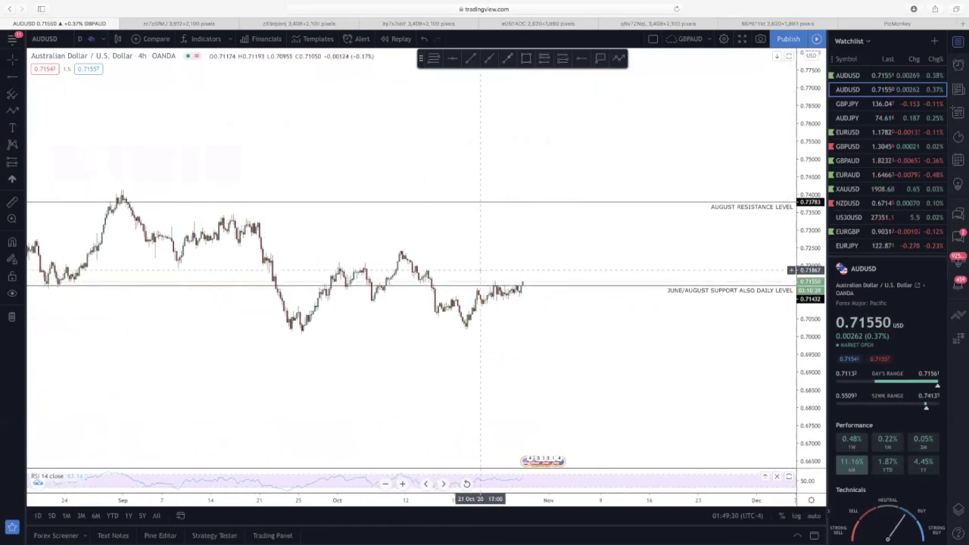
left_click_drag(493, 352, 565, 353)
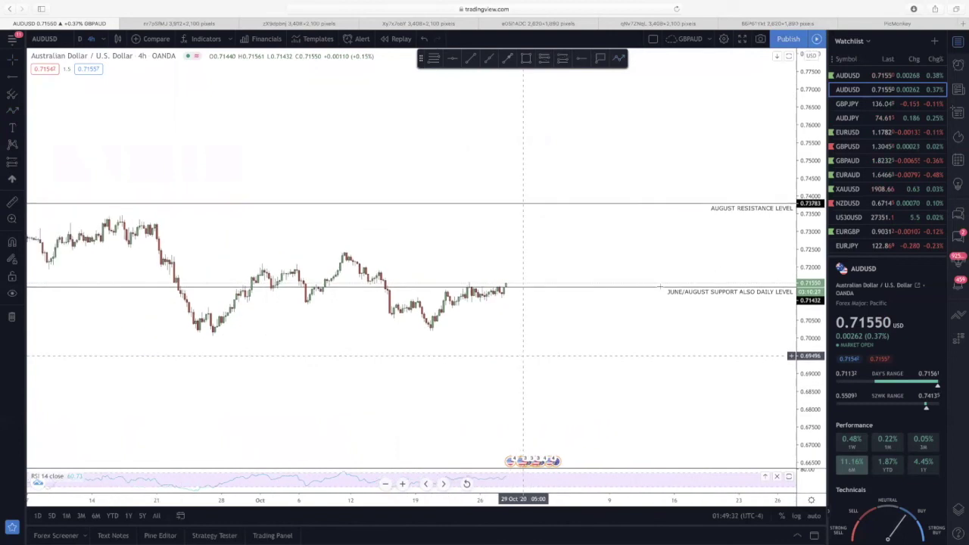
left_click_drag(564, 244, 589, 244)
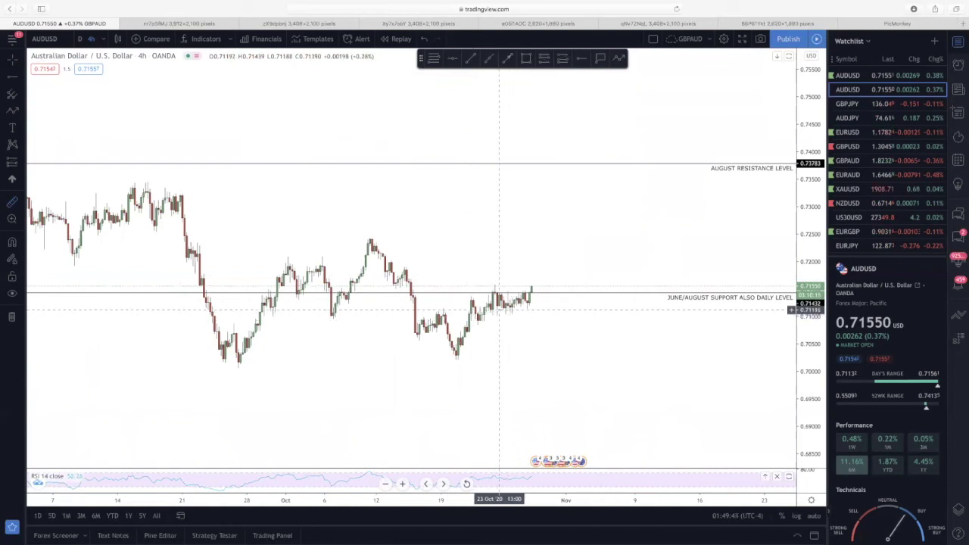
- Measure the price range of the late-October consolidation just below the June/August support level
left_click(504, 307, "shift")
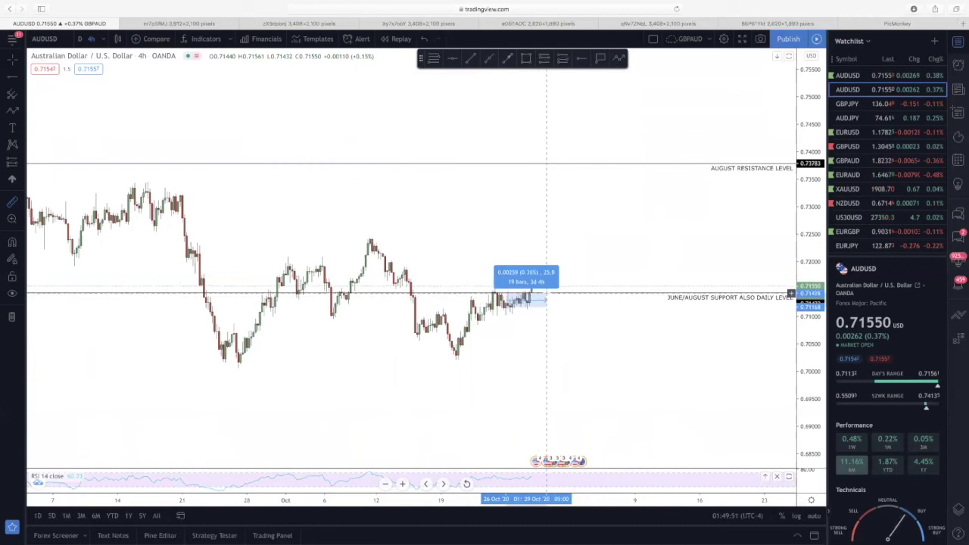
left_click(546, 292)
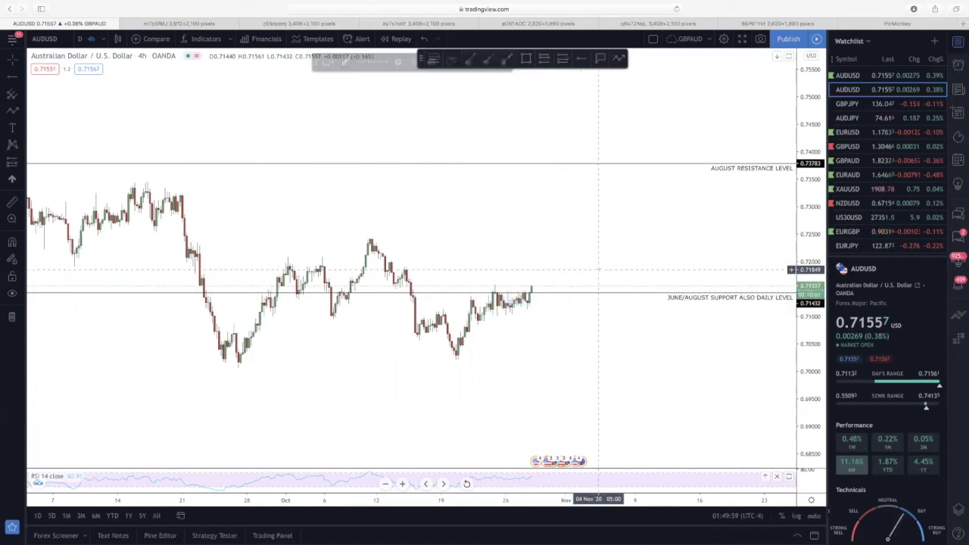
left_click(522, 301)
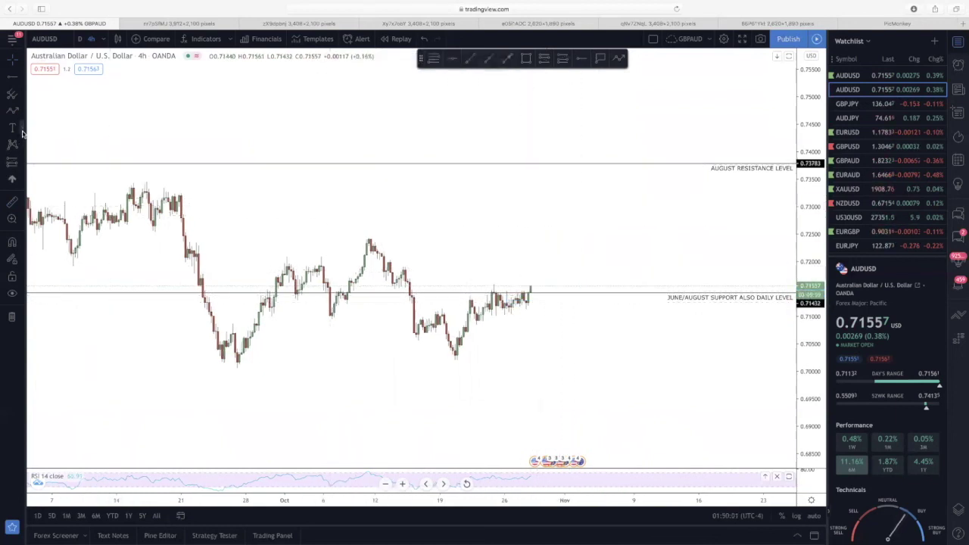
- Place a Long Position beside the latest candle with entry at 0.71452, target at 0.72400 and stop at 0.71262
left_click(23, 160)
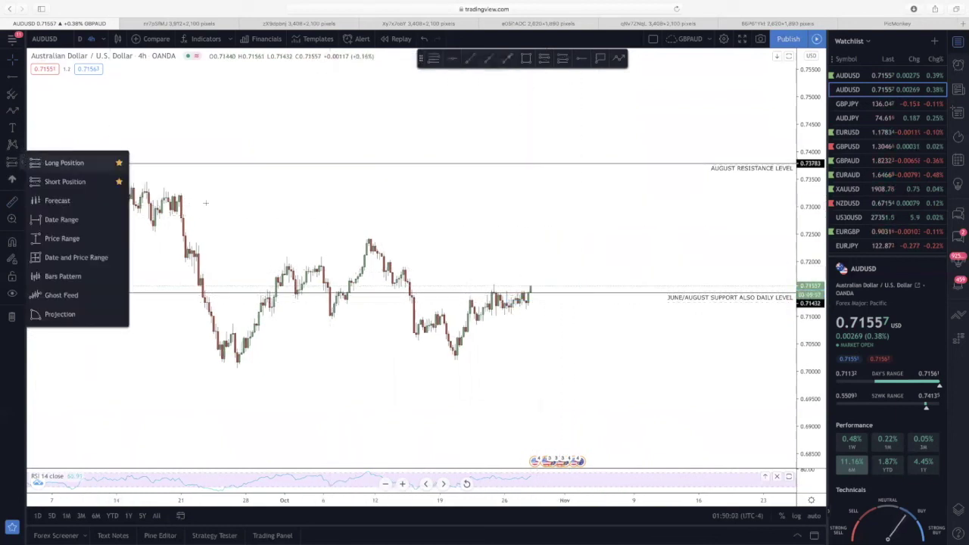
left_click(65, 163)
left_click(537, 291)
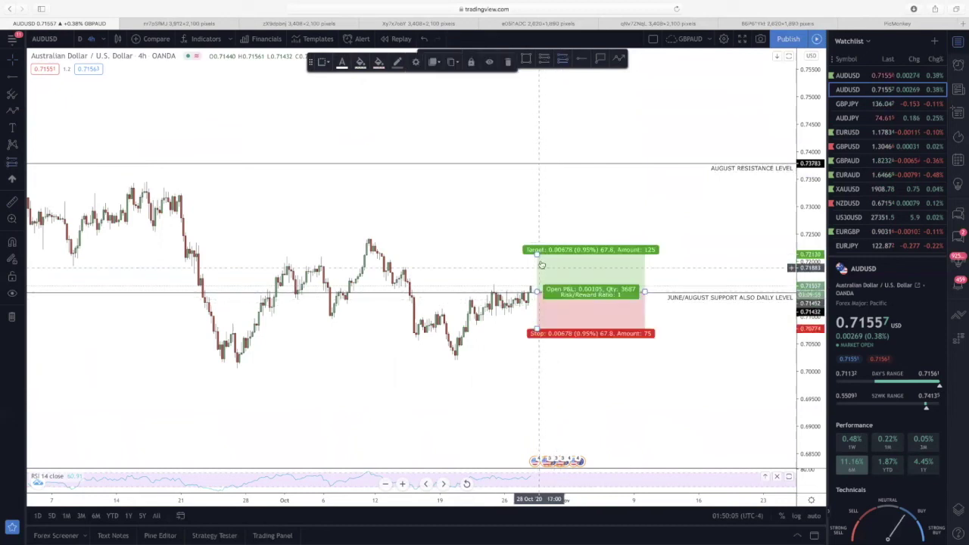
left_click_drag(536, 247, 535, 237)
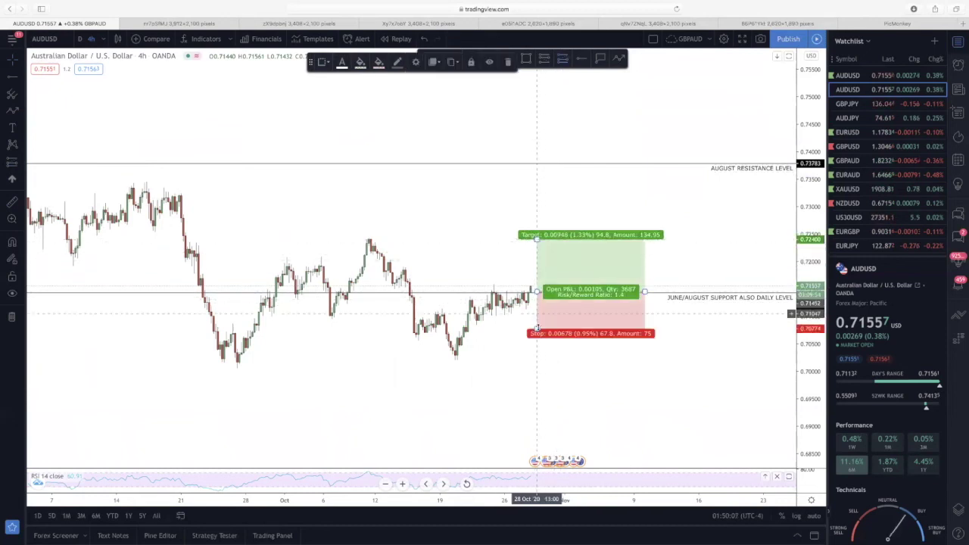
left_click_drag(536, 330, 535, 305)
scroll(802, 234, "up", 5)
left_click_drag(812, 227, 812, 199)
left_click(651, 253)
- Draw a horizontal ray from the 14 October swing high at 0.71872 and label it "Daily Resistance"
scroll(596, 266, "down", 2)
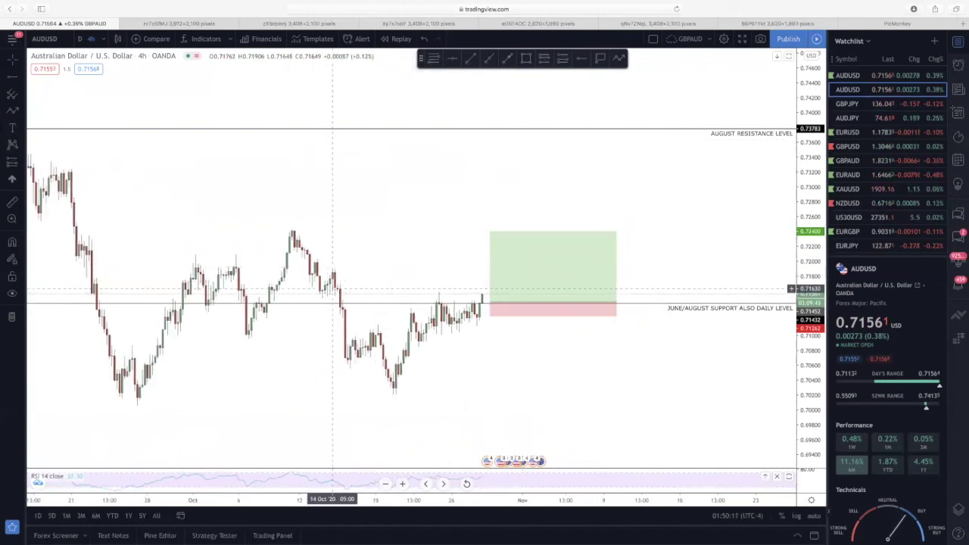
key("alt+b")
left_click(333, 270)
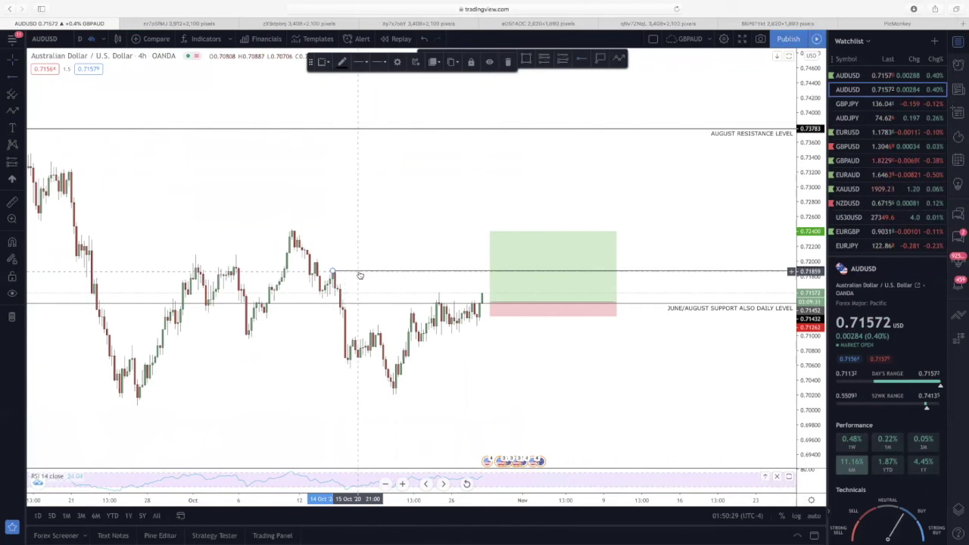
double_click(362, 273)
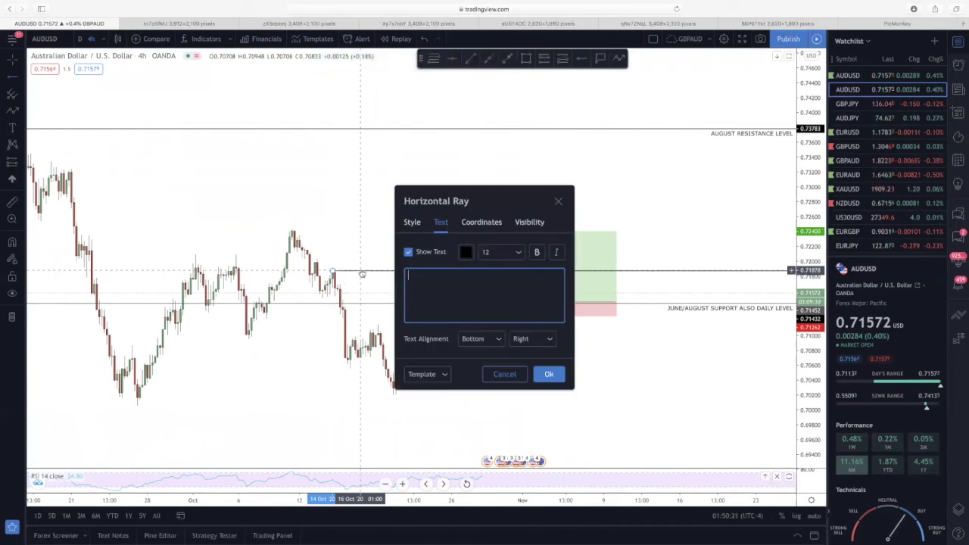
type("Daily Re")
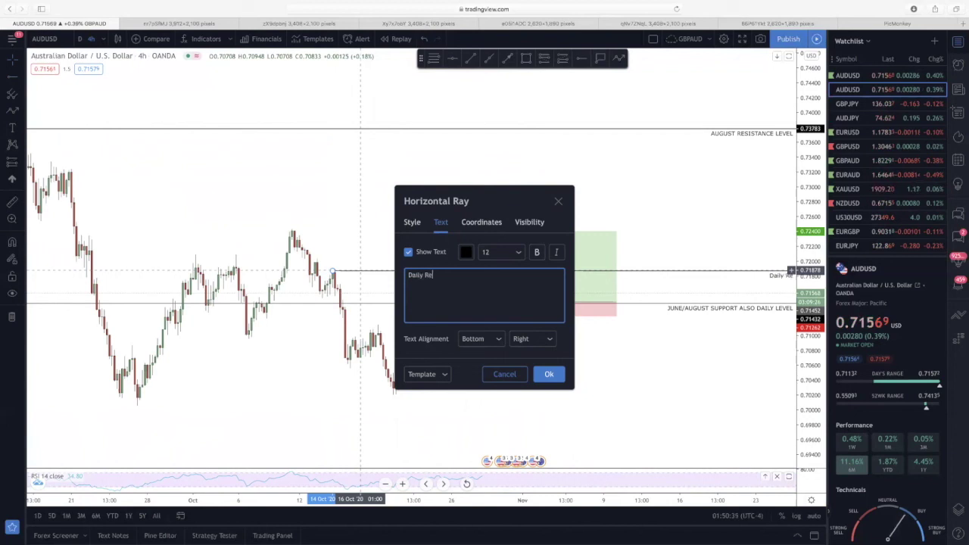
type("sistance")
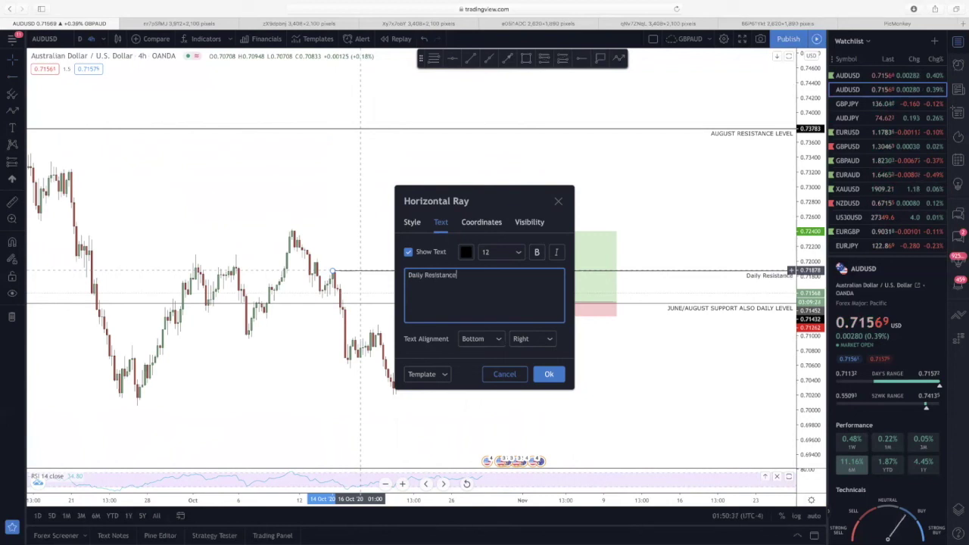
left_click(546, 374)
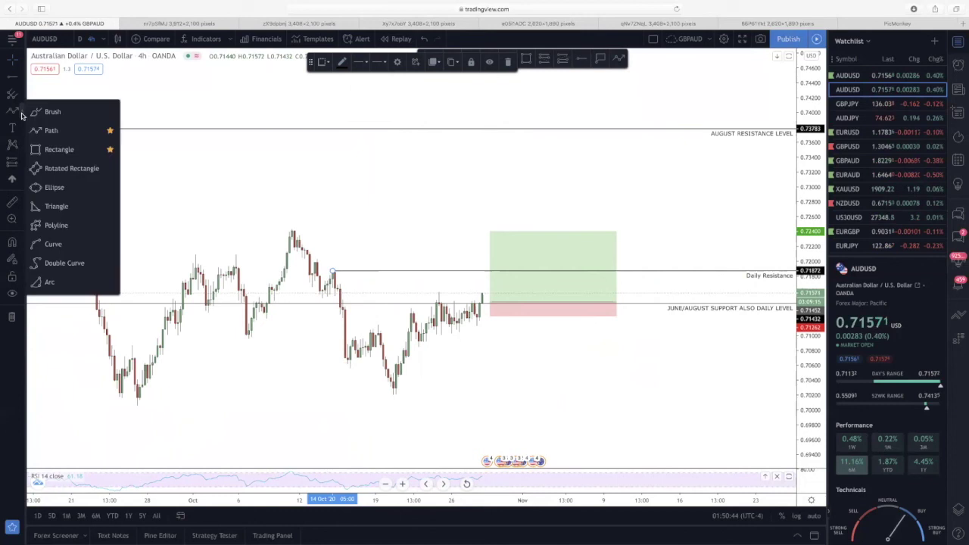
- Draw a rectangle around the Daily Resistance ray from mid-October to the chart's far edge, spanning about 0.7180 to 0.7200
left_click(59, 149)
left_click_drag(302, 262, 792, 275)
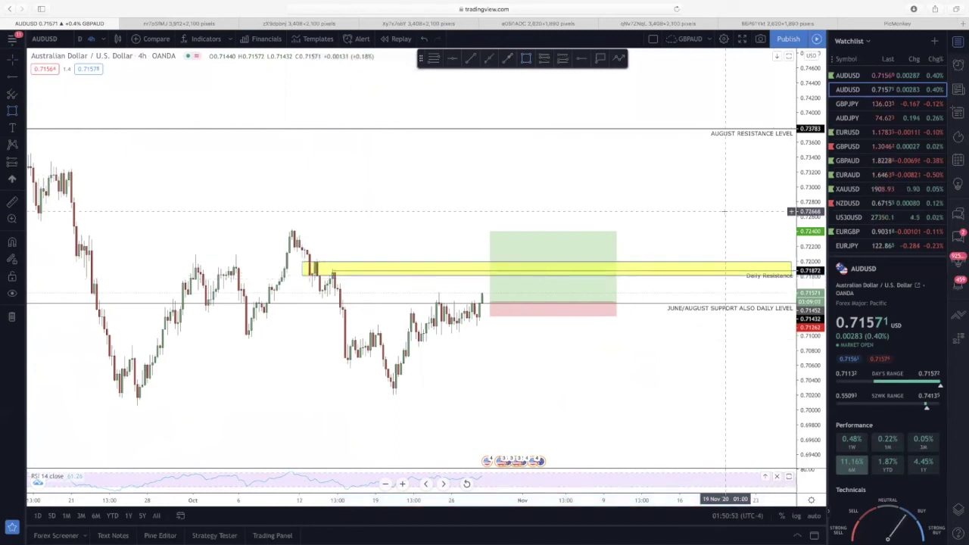
left_click(564, 242)
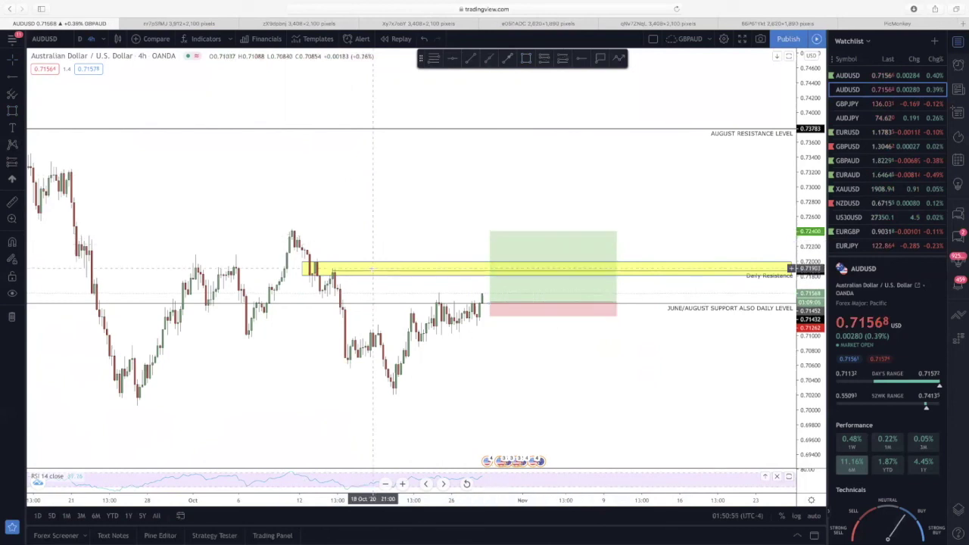
- Examine the long position and the resistance zone, switching the chart to the 2 hours timeframe
scroll(370, 268, "up", 3)
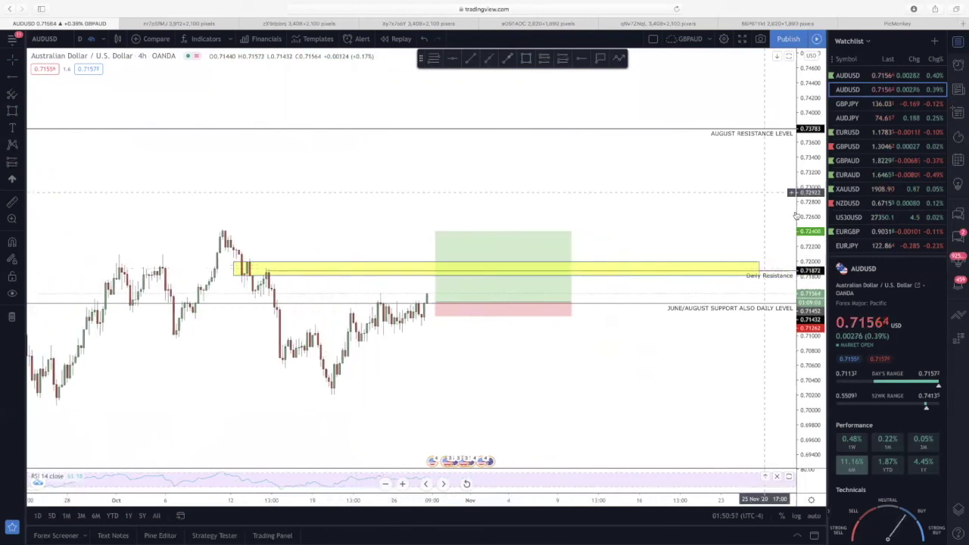
left_click_drag(811, 219, 814, 146)
scroll(629, 236, "left", 2)
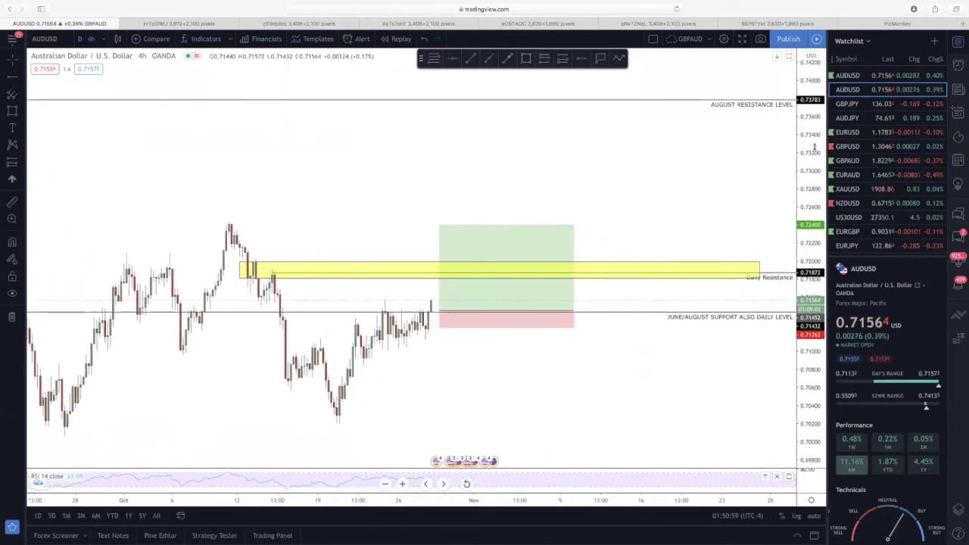
scroll(629, 235, "left", 5)
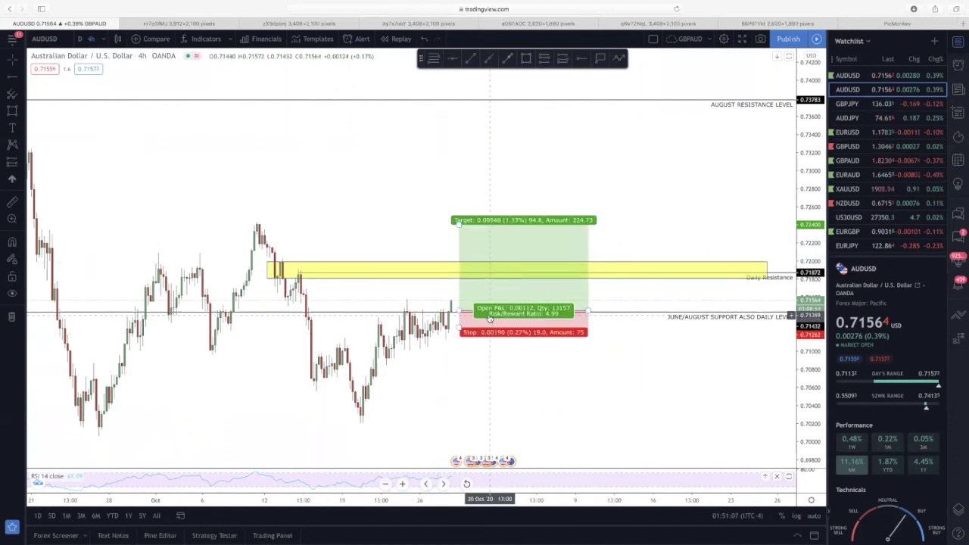
left_click(91, 38)
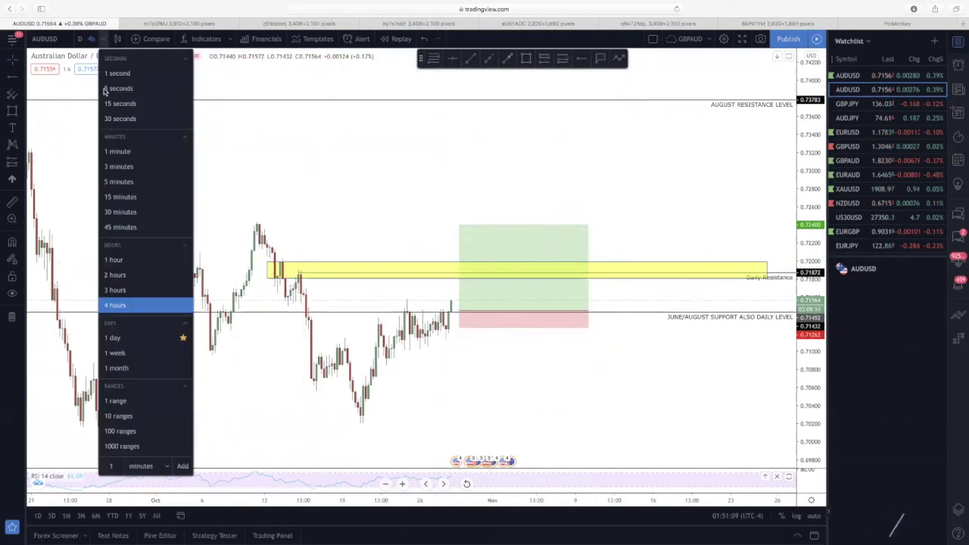
left_click(115, 274)
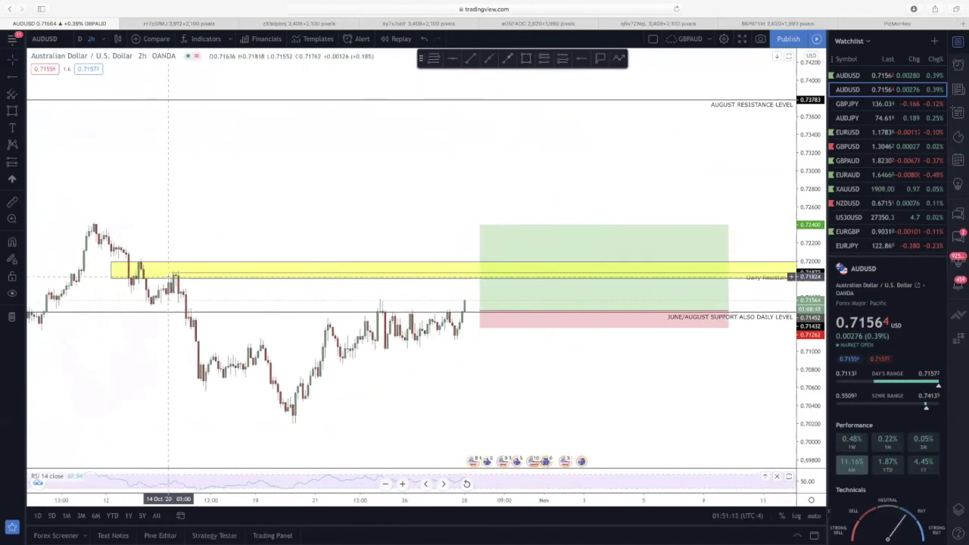
scroll(168, 277, "down", 3)
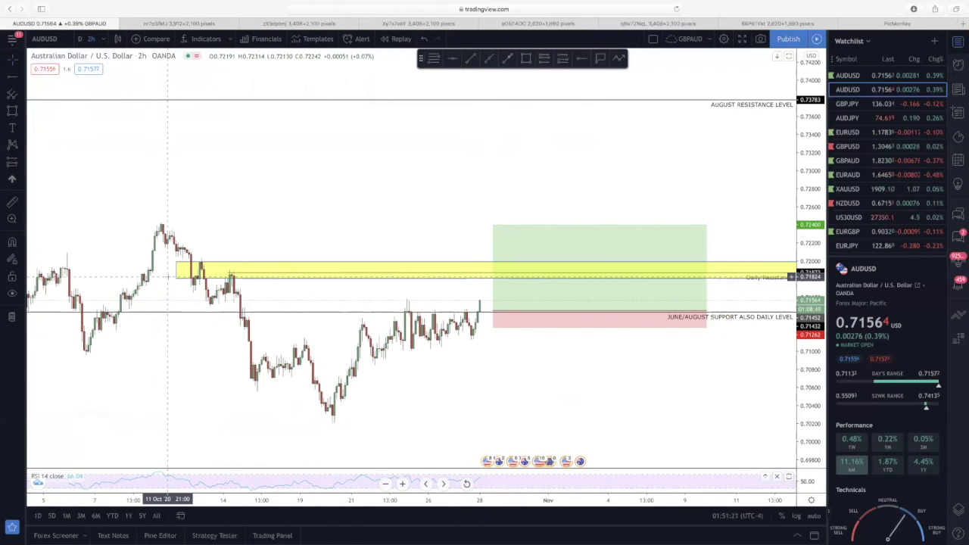
- Set the chart to the 15 minutes timeframe and highlight the latest break through the June/August support level with an ellipse
left_click(104, 41)
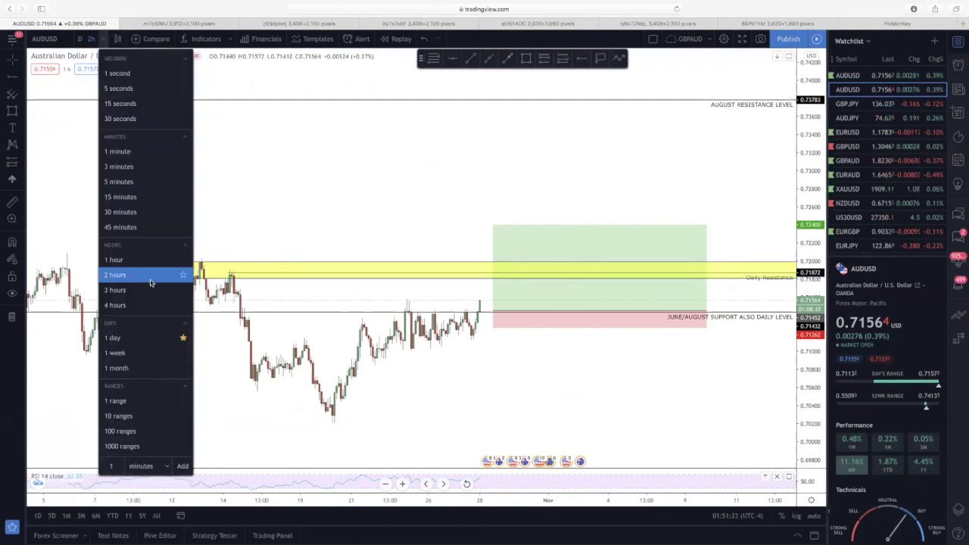
left_click(121, 197)
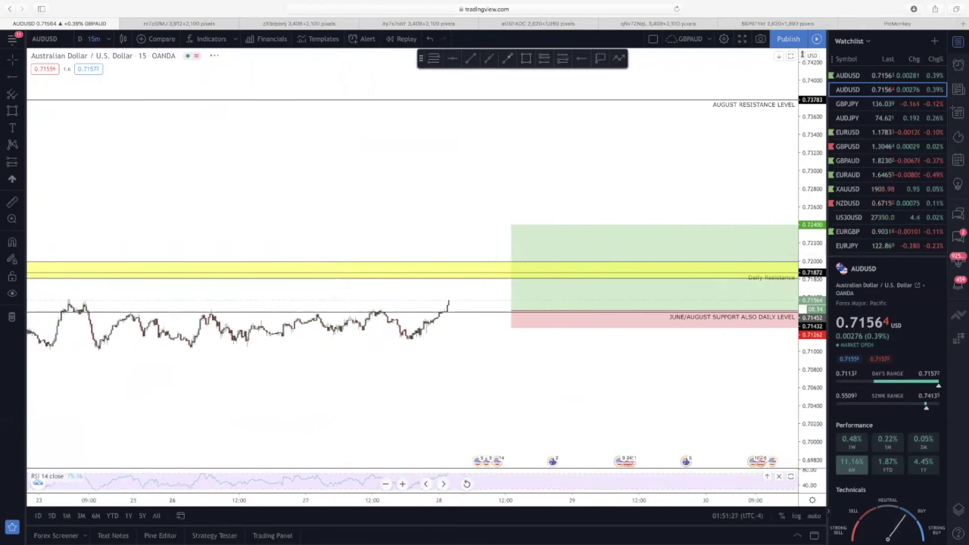
left_click(20, 112)
left_click(47, 187)
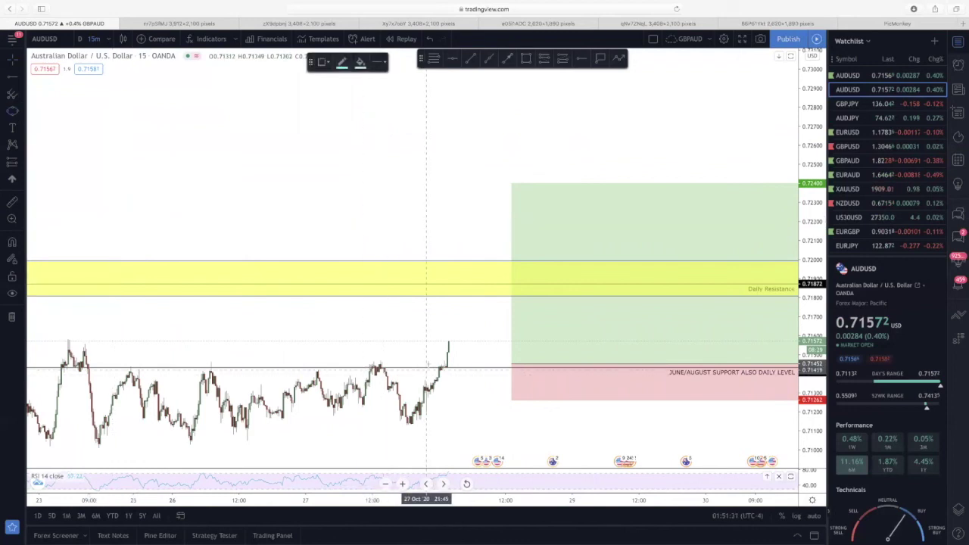
left_click_drag(433, 362, 452, 374)
left_click(442, 368)
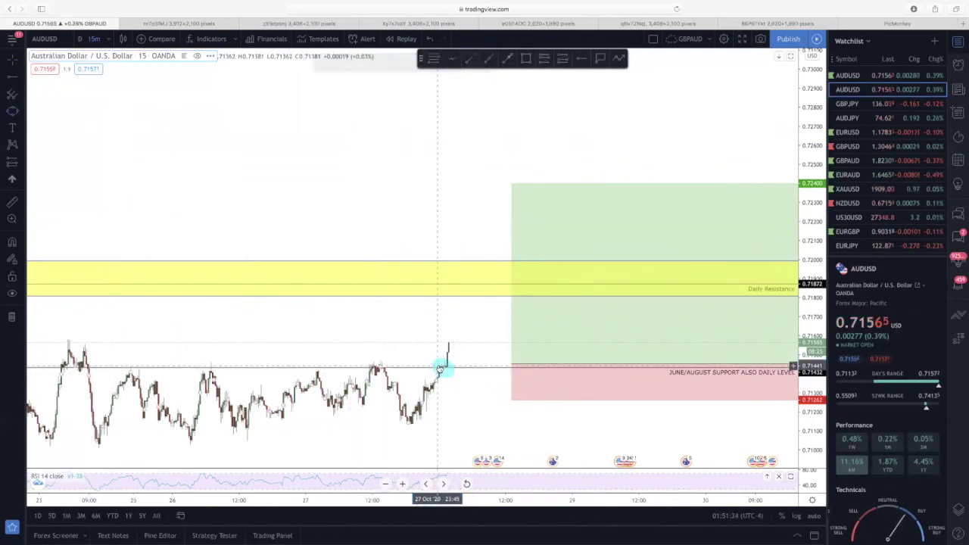
- Try a second ellipse around the sharp rise above the June/August level, and undo it
left_click(443, 366)
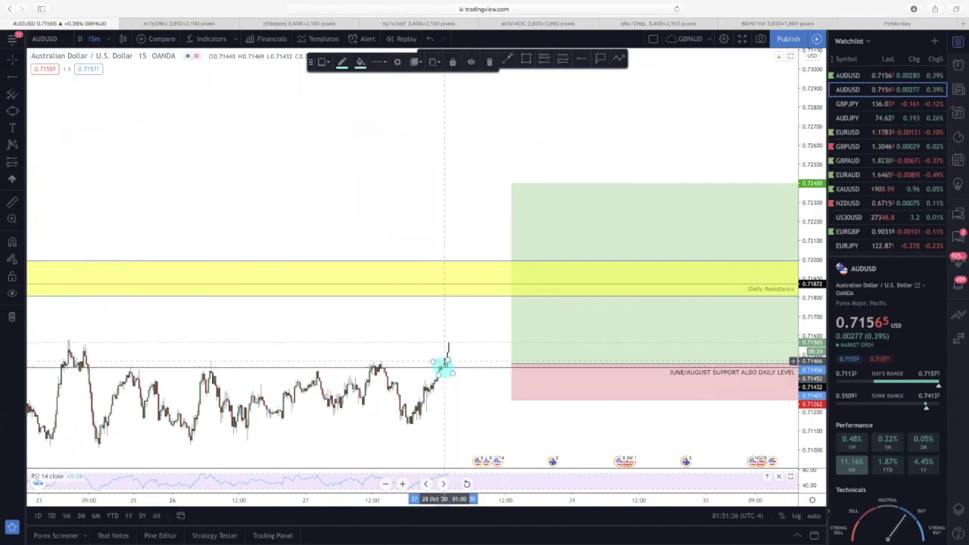
left_click_drag(445, 361, 449, 338)
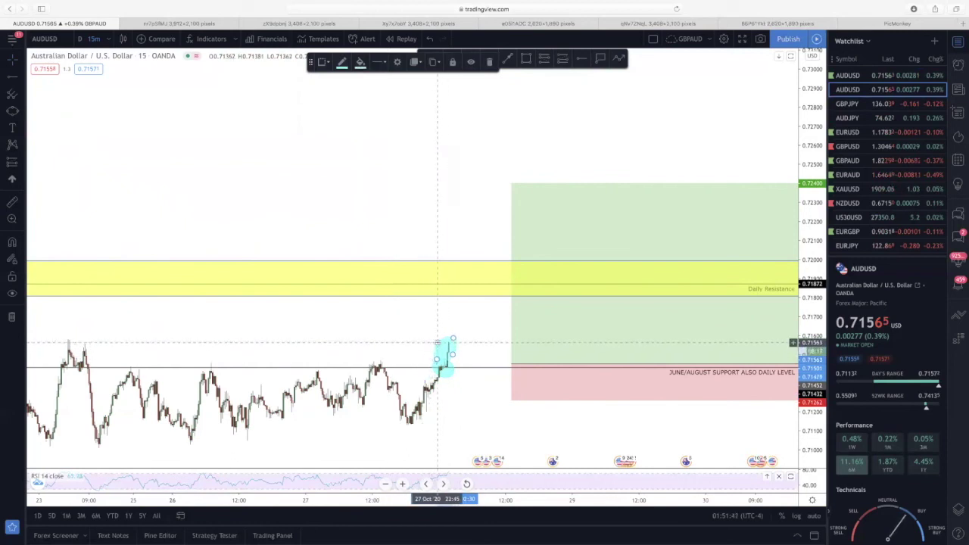
key("ctrl+z")
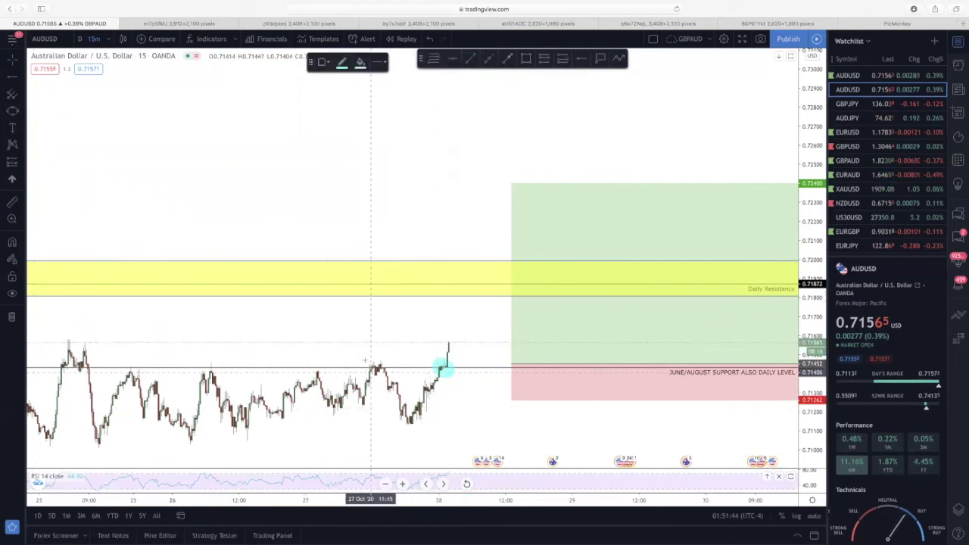
- Highlight the 27 October and 26 October peaks at the June/August level with one ellipse each
left_click(367, 360)
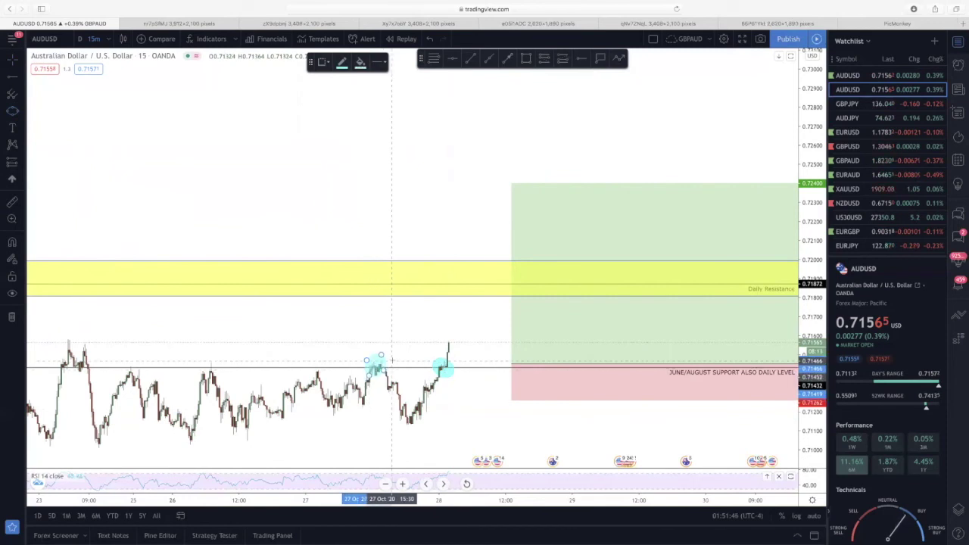
left_click(199, 363)
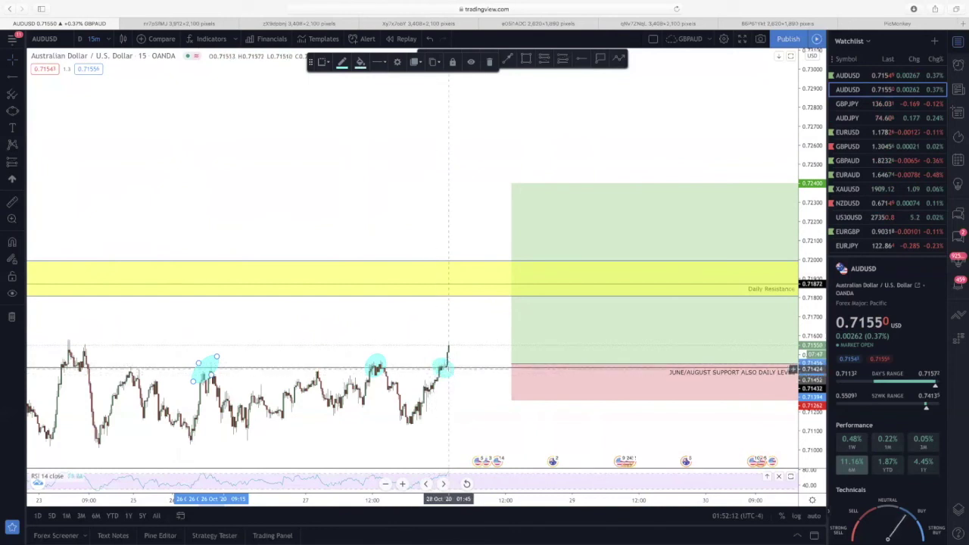
scroll(439, 371, "right", 3)
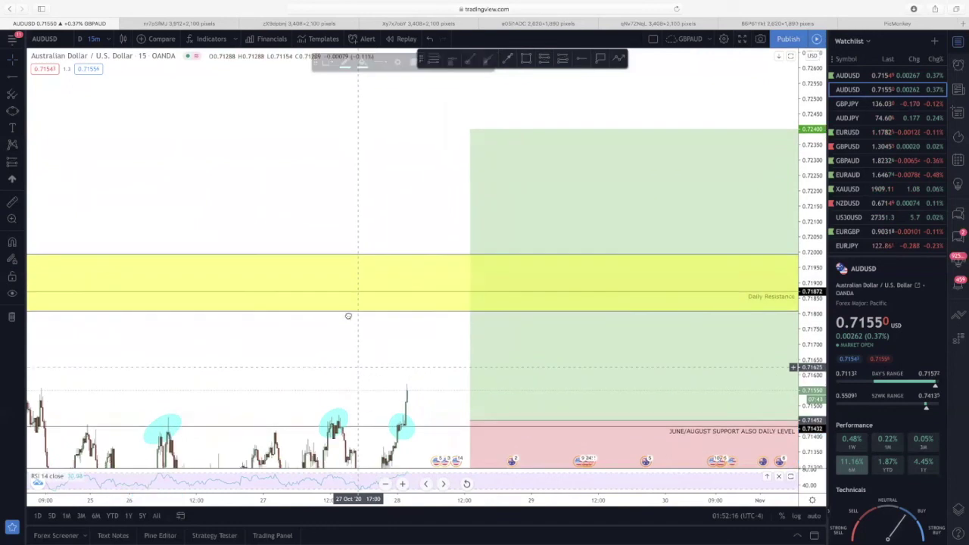
- Set the chart to the 1 month timeframe and examine the August resistance, daily resistance and June/August support levels against the 2020 candles
scroll(346, 315, "right", 1)
left_click(109, 39)
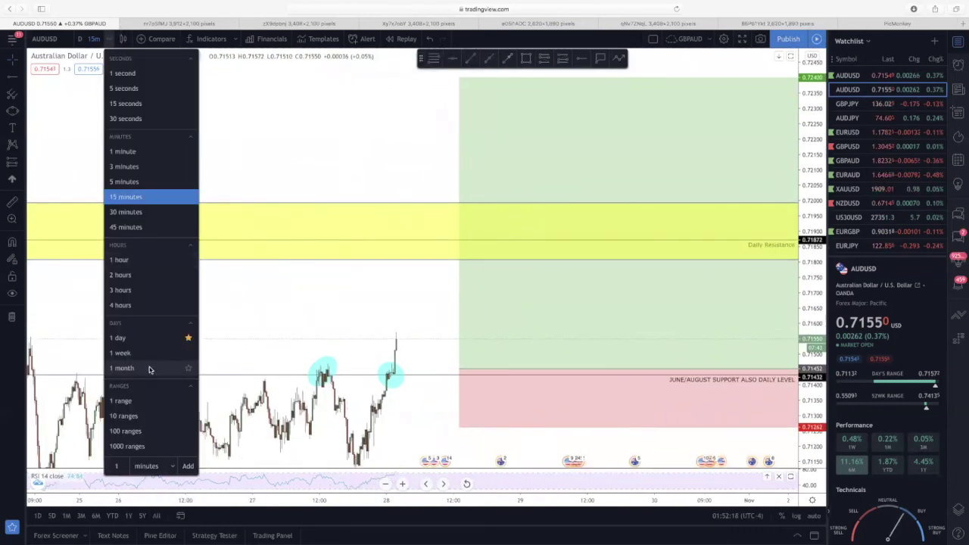
left_click(122, 368)
left_click_drag(812, 313, 812, 344)
scroll(502, 363, "up", 2)
scroll(502, 363, "up", 3)
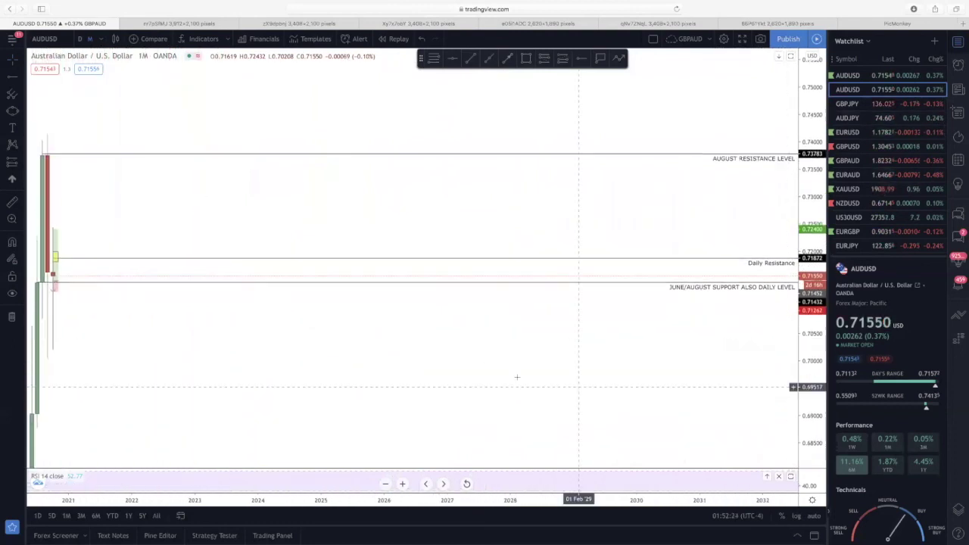
left_click_drag(517, 377, 718, 341)
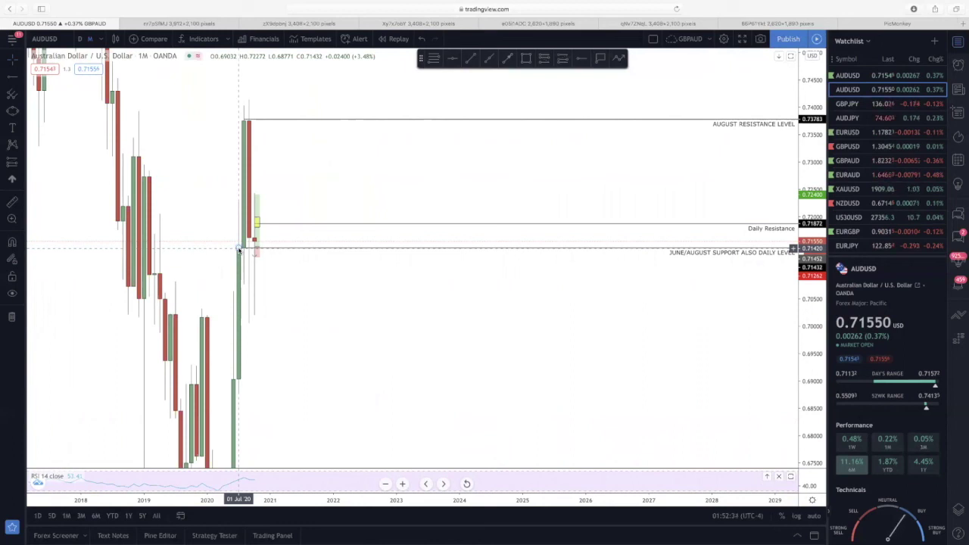
- On the 1 day timeframe, draw a zigzag path along the September and October swings, ending in a projected rise to about 0.7286
left_click(103, 39)
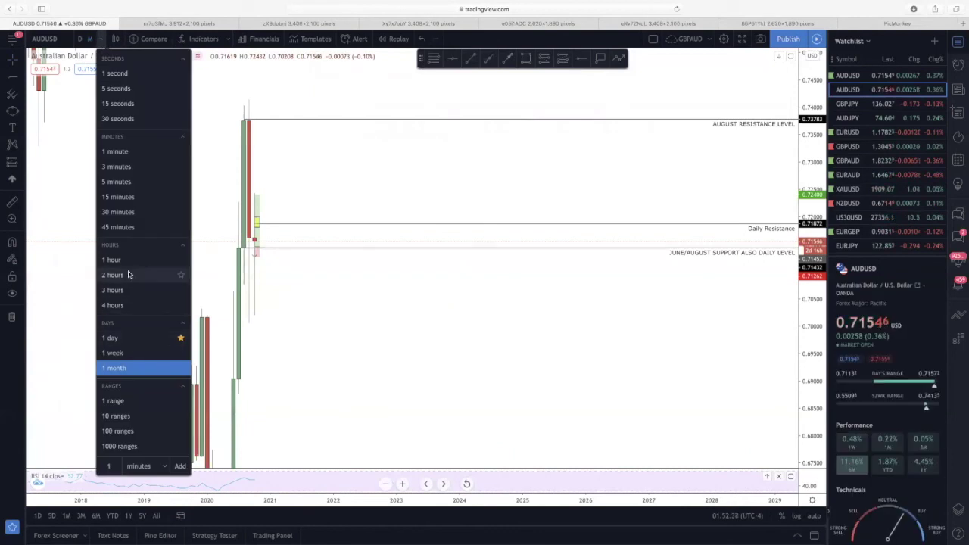
left_click(130, 338)
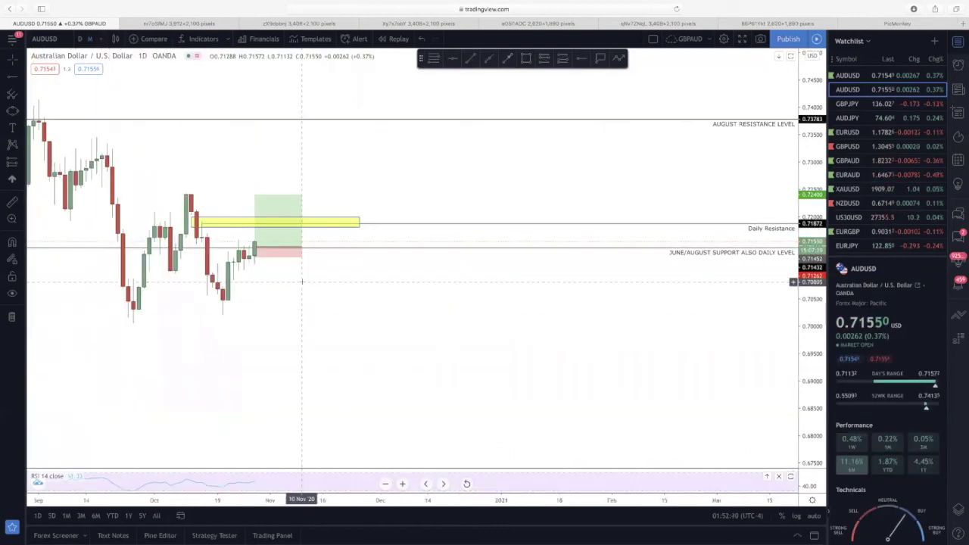
scroll(302, 281, "left", 5)
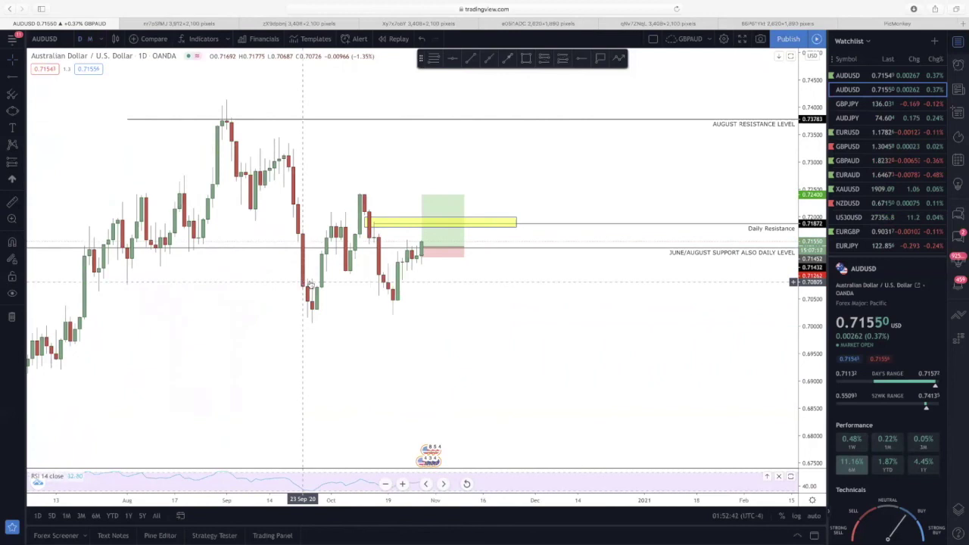
left_click(23, 97)
left_click(21, 113)
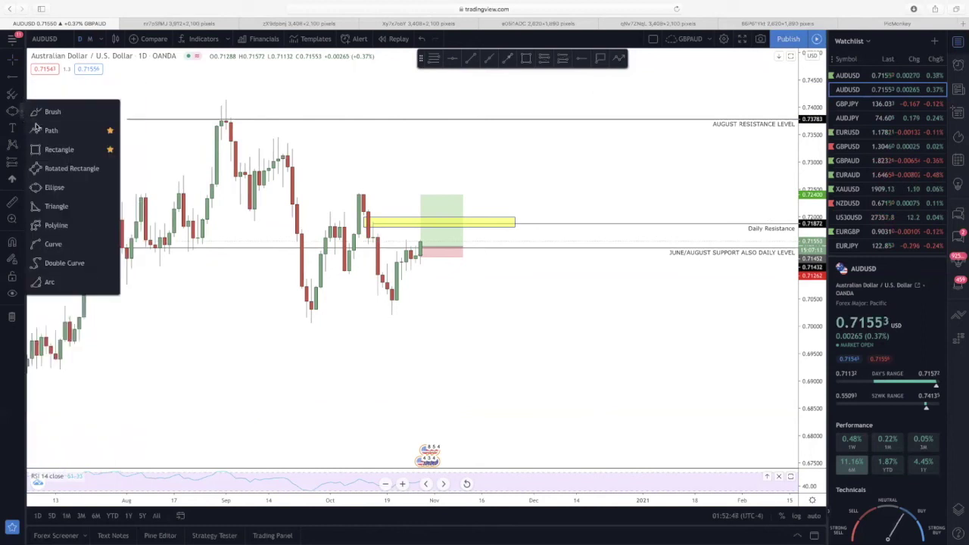
left_click(53, 128)
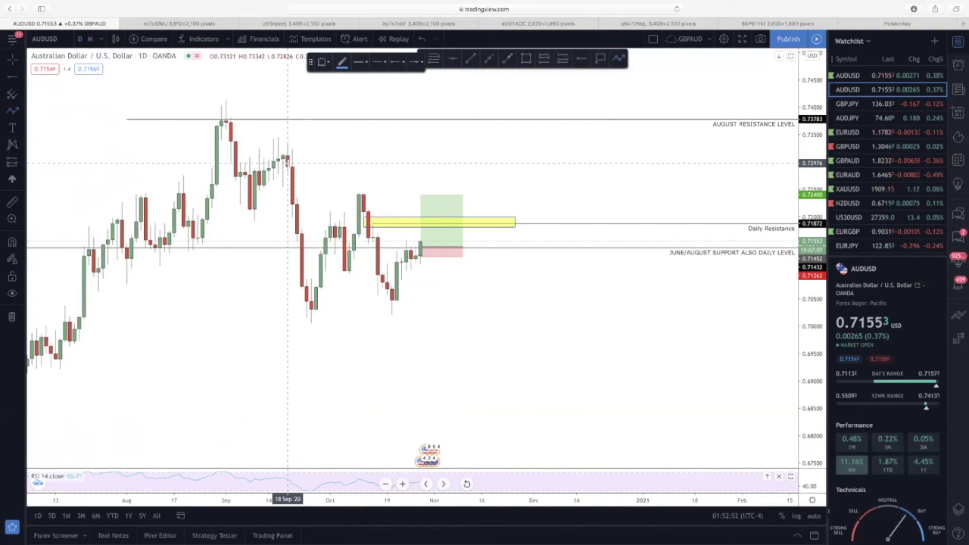
left_click(287, 161)
left_click(313, 318)
left_click(361, 199)
left_click(400, 303)
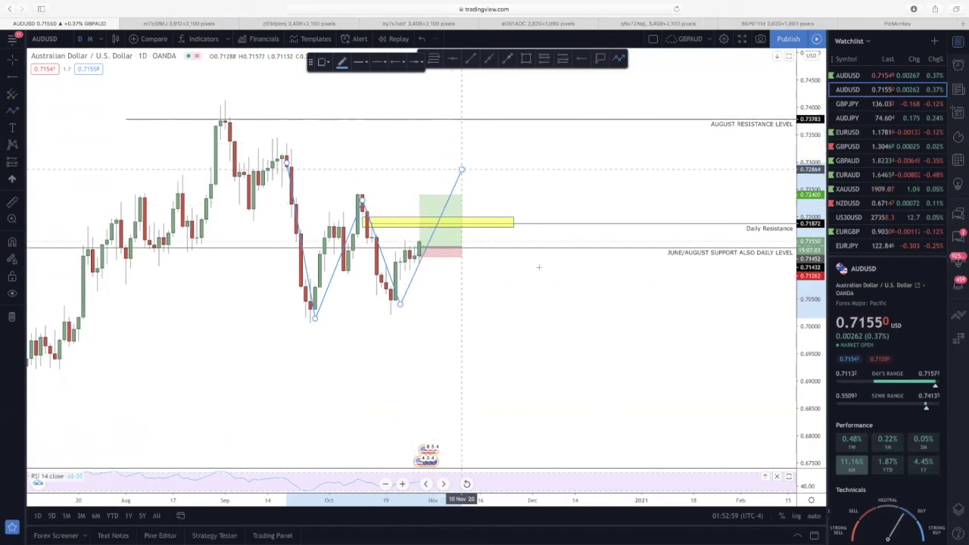
left_click(462, 170)
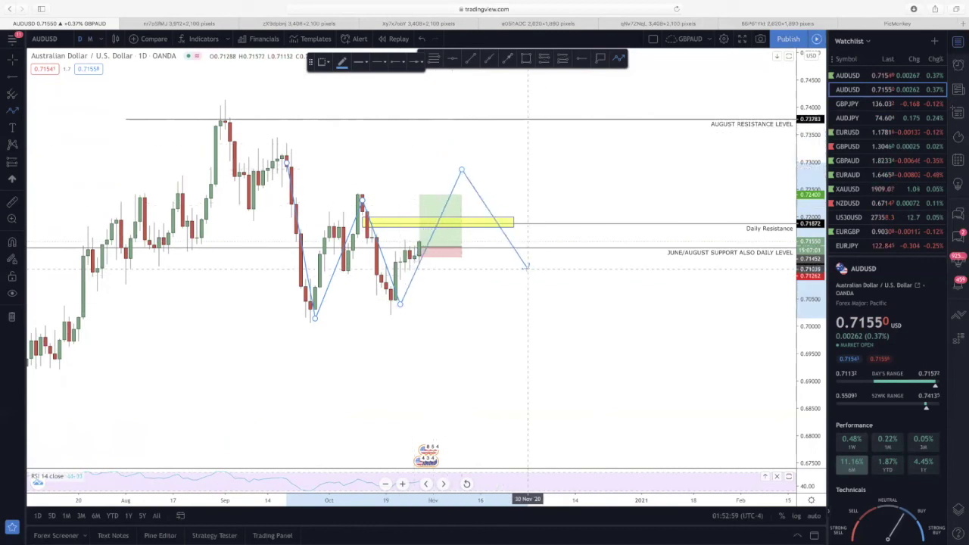
left_click(463, 171)
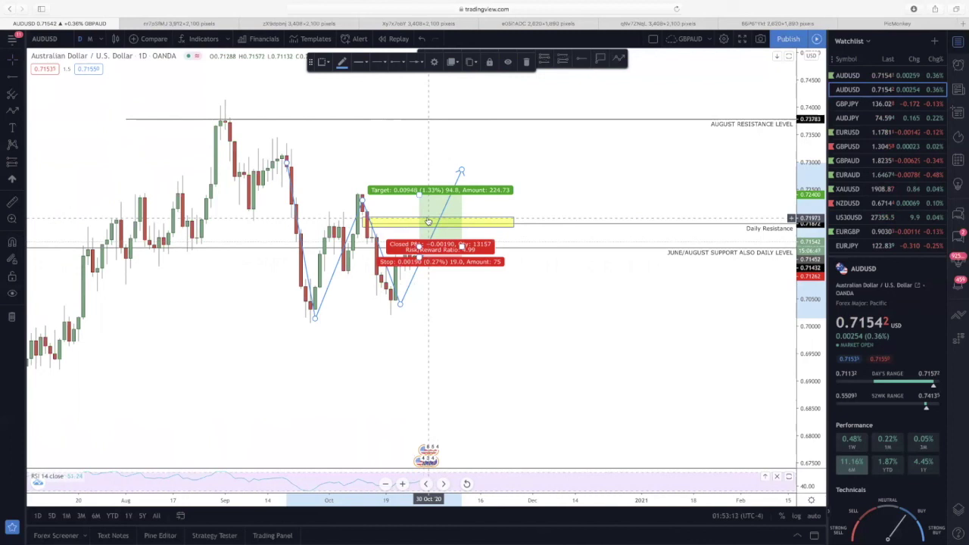
- Set the chart to the 1 hour timeframe and examine the zigzag path, long position and resistance levels
left_click(104, 41)
left_click(143, 256)
scroll(227, 259, "down", 10)
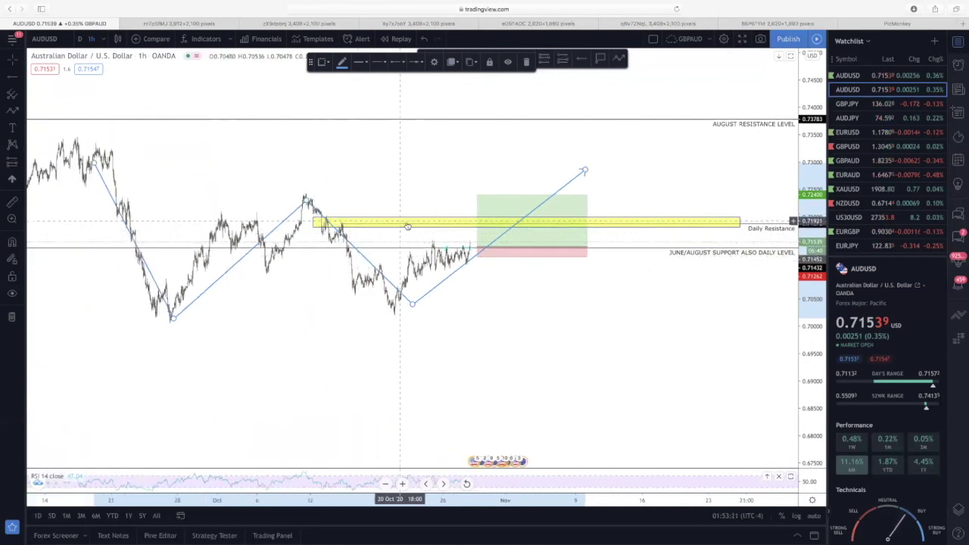
left_click(478, 220)
scroll(474, 220, "up", 1)
scroll(469, 221, "left", 3)
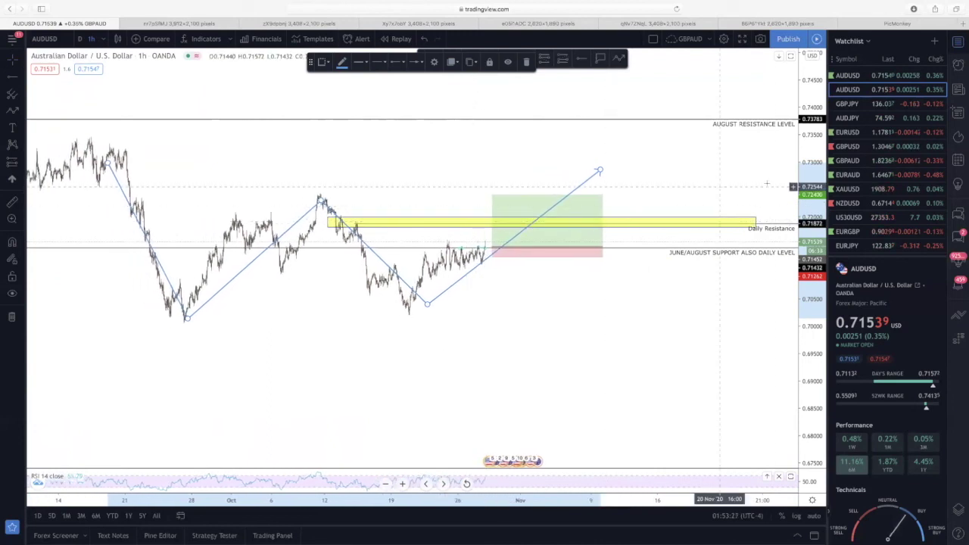
left_click_drag(808, 159, 819, 56)
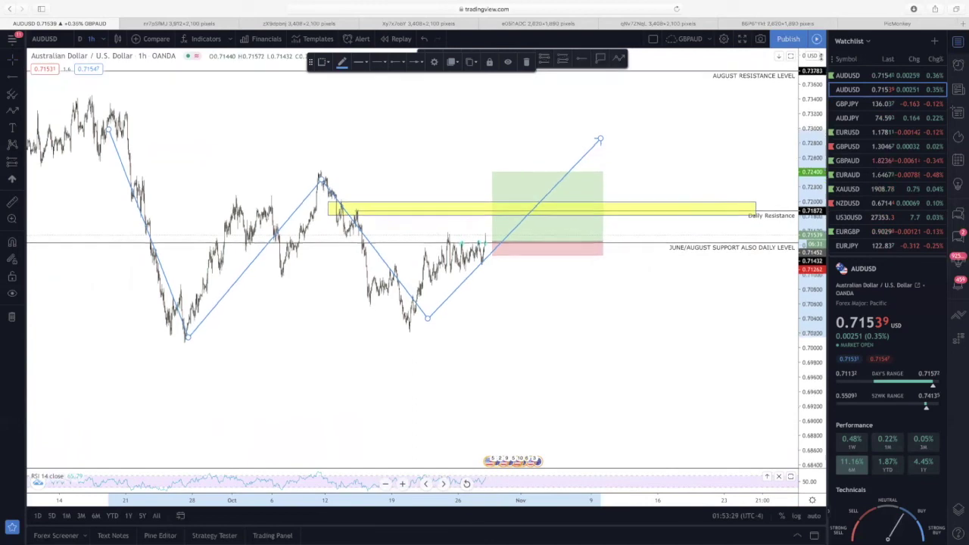
left_click_drag(679, 127, 708, 310)
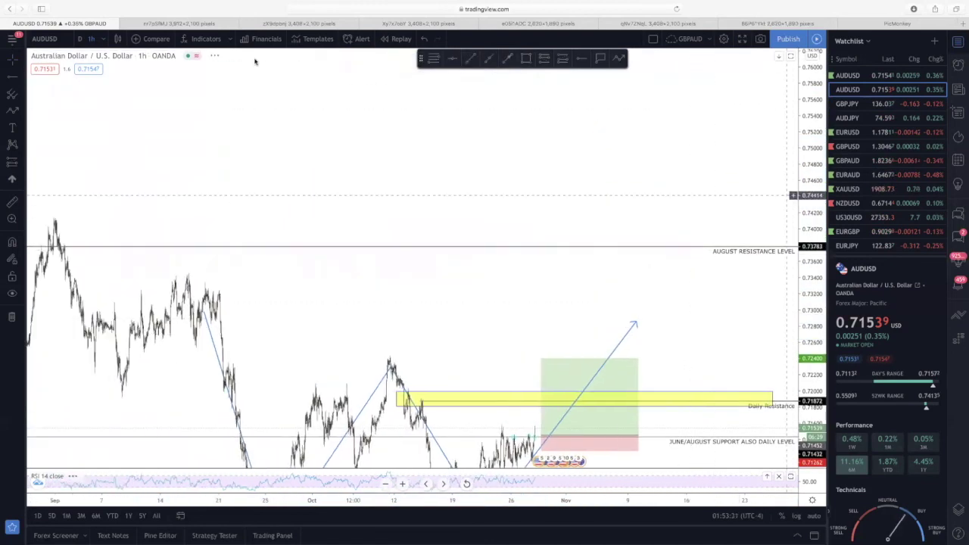
- Set the chart to the 4 hours timeframe and frame the zigzag path and long position between the August resistance and October lows
left_click(91, 39)
left_click(135, 309)
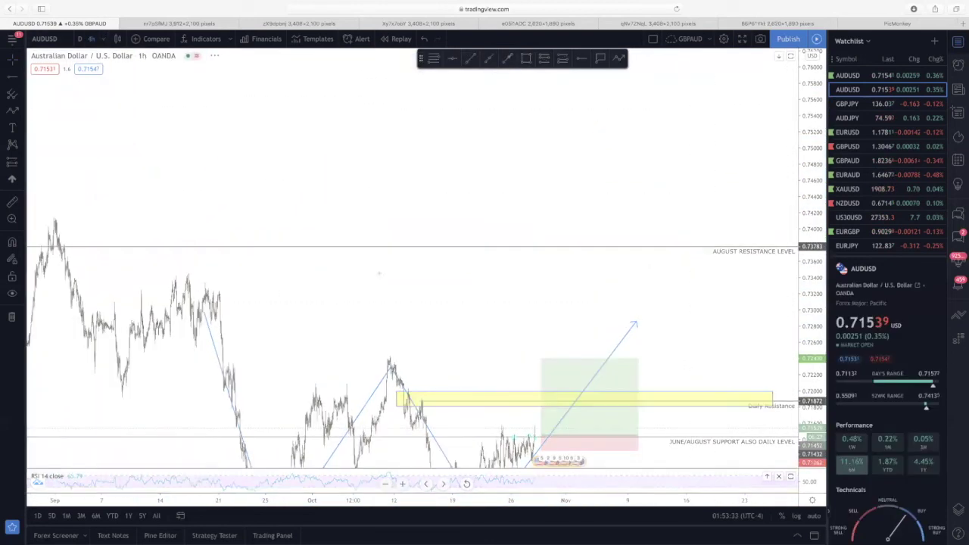
scroll(767, 264, "left", 5)
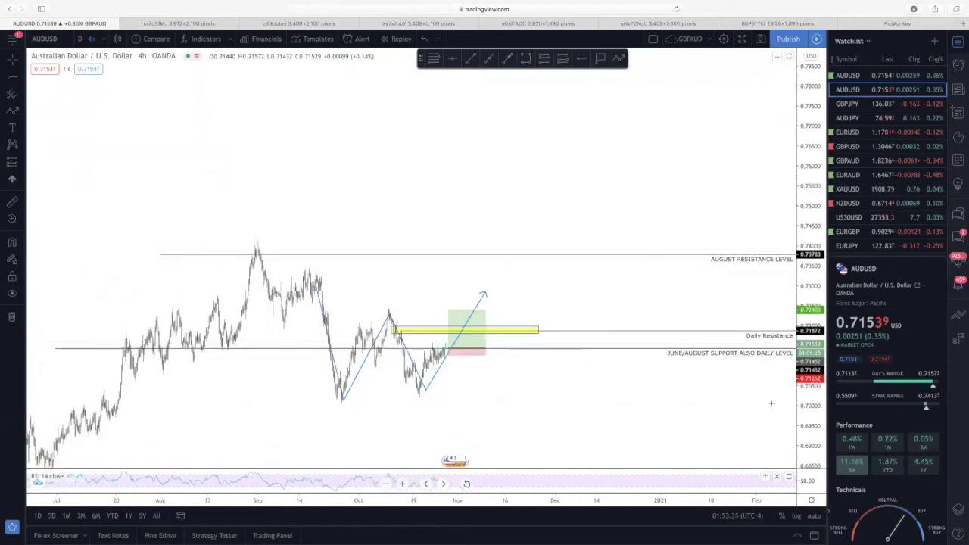
scroll(660, 308, "right", 10)
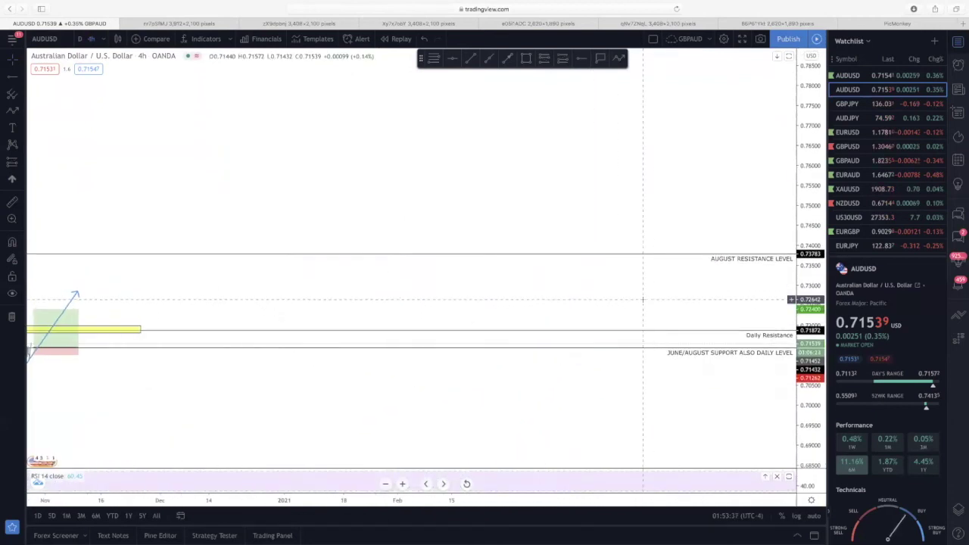
scroll(660, 308, "left", 2)
scroll(564, 240, "left", 10)
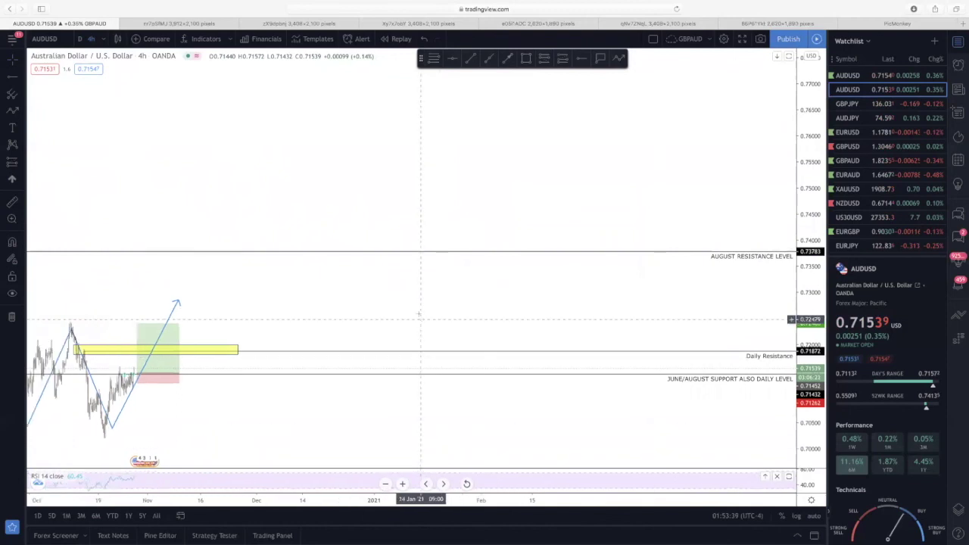
scroll(564, 241, "up", 3)
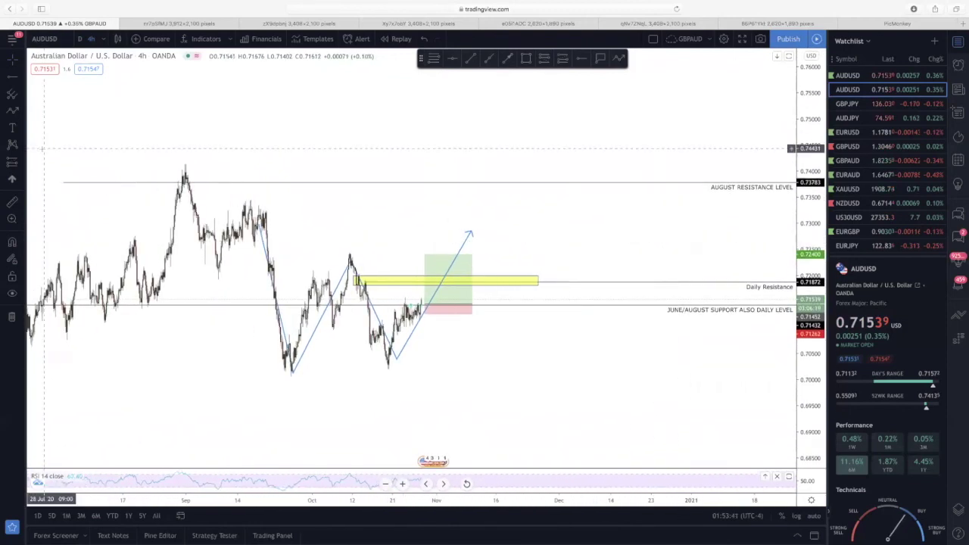
scroll(225, 144, "right", 3)
scroll(227, 143, "up", 5)
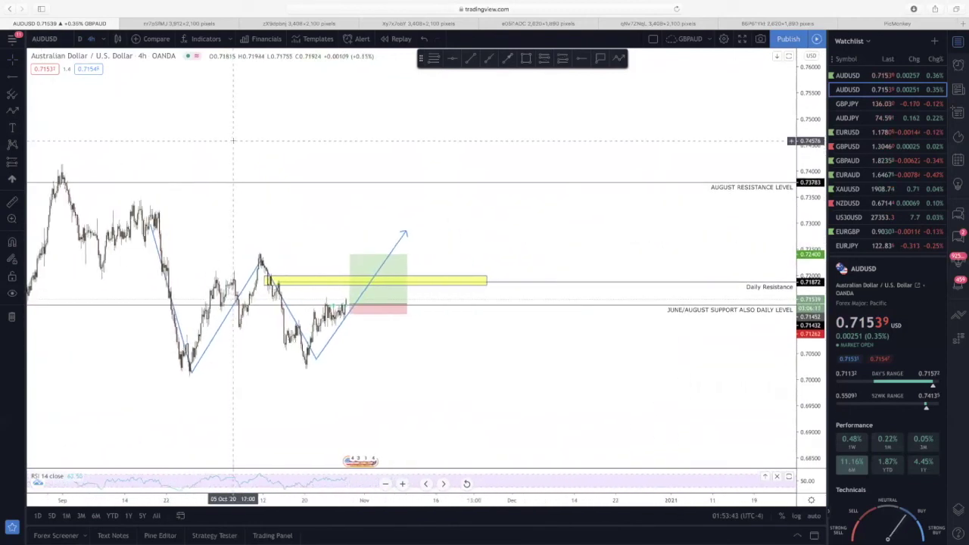
scroll(278, 140, "up", 2)
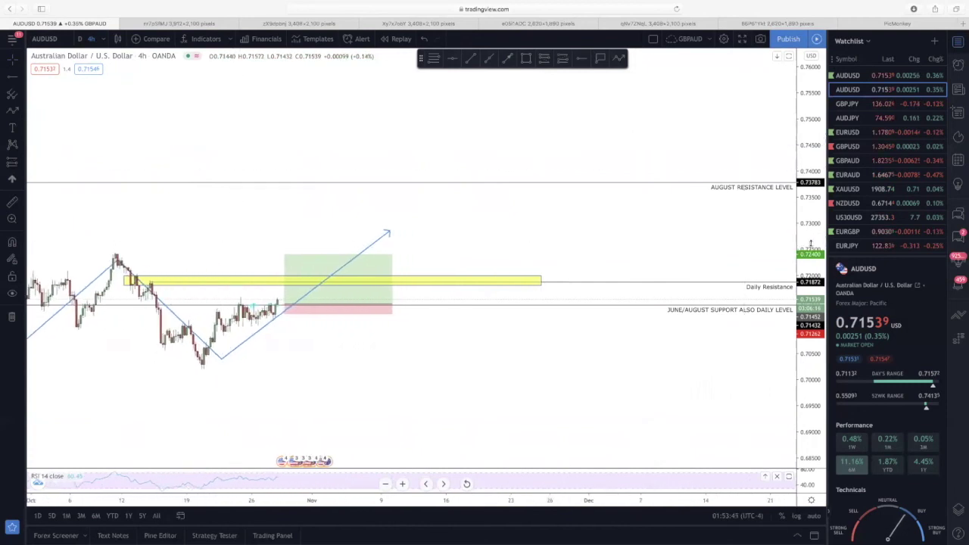
scroll(668, 220, "up", 2)
scroll(669, 220, "left", 5)
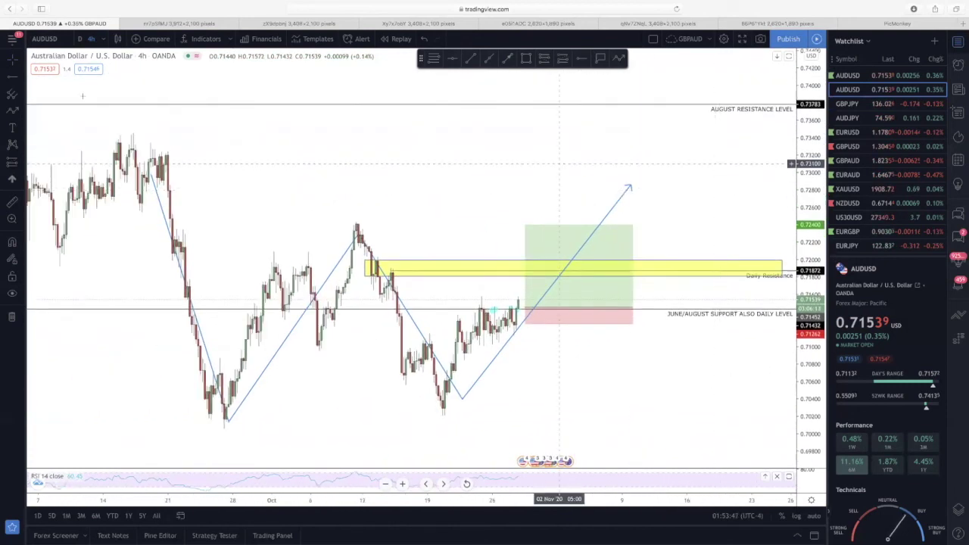
- Start a text note above the October peak with the lines "BUY AUDUSD @ 0.71535" and "SL @ 0.71335"
left_click(13, 127)
left_click(339, 147)
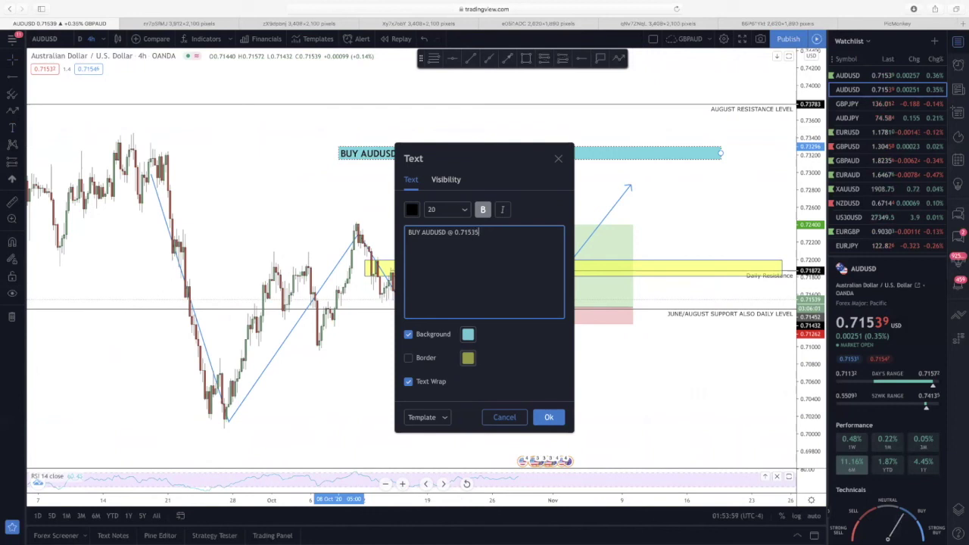
type("SL @ -")
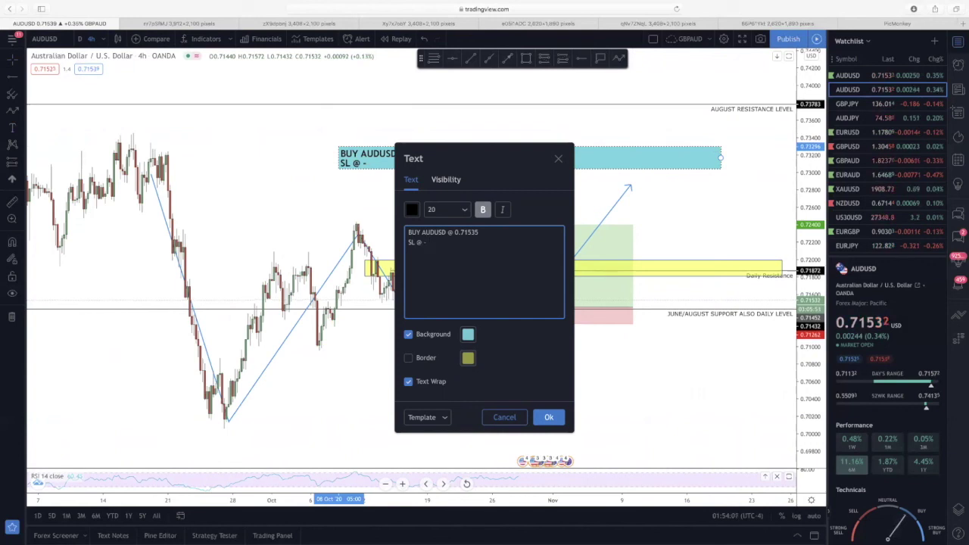
key("BackSpace")
type("0/")
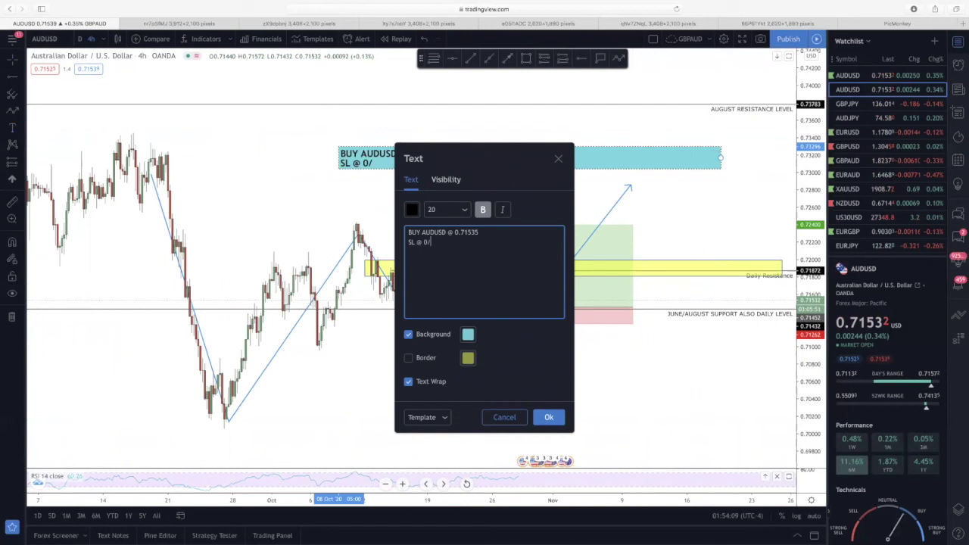
type("71")
key("BackSpace")
type("335")
key("Return")
- Add the line "TP1 @ 0.71835 (40 PIPS WON)" to the note and append "(20 PIPS LOST)" to its SL line
type("TP1 @")
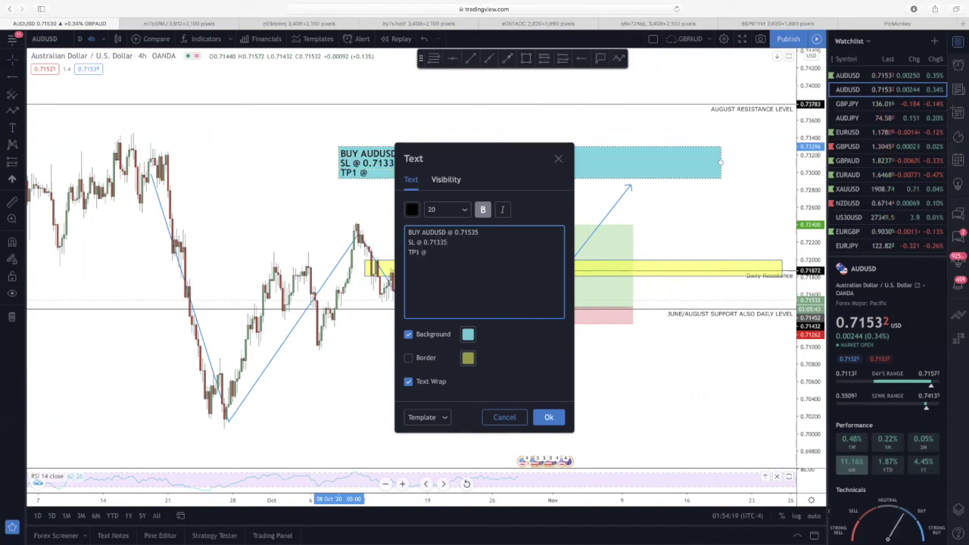
type(" 0.")
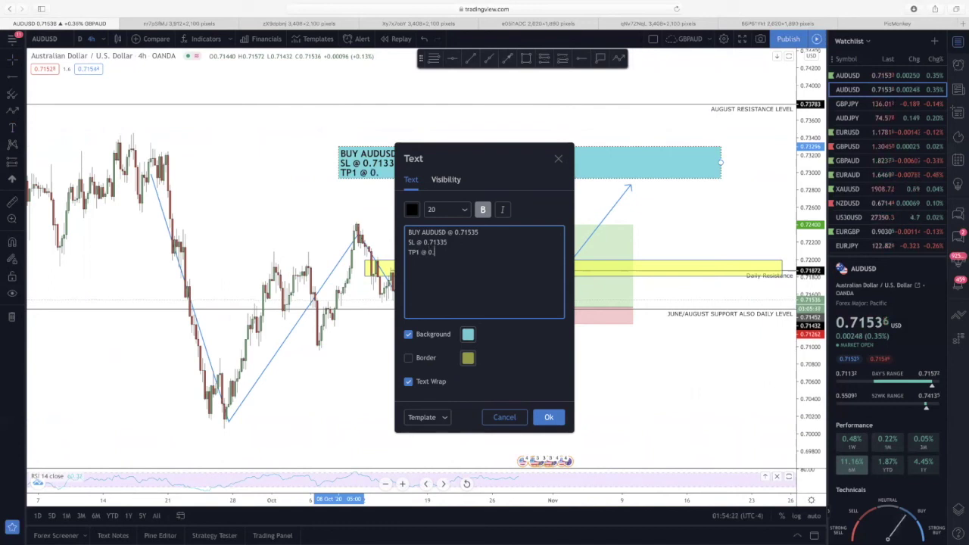
type("71")
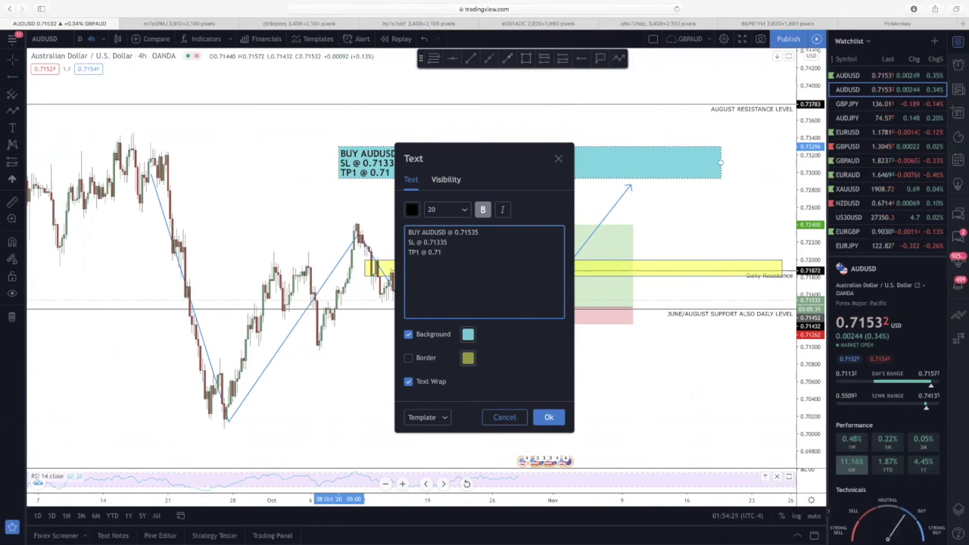
type("835 (40 PIPS")
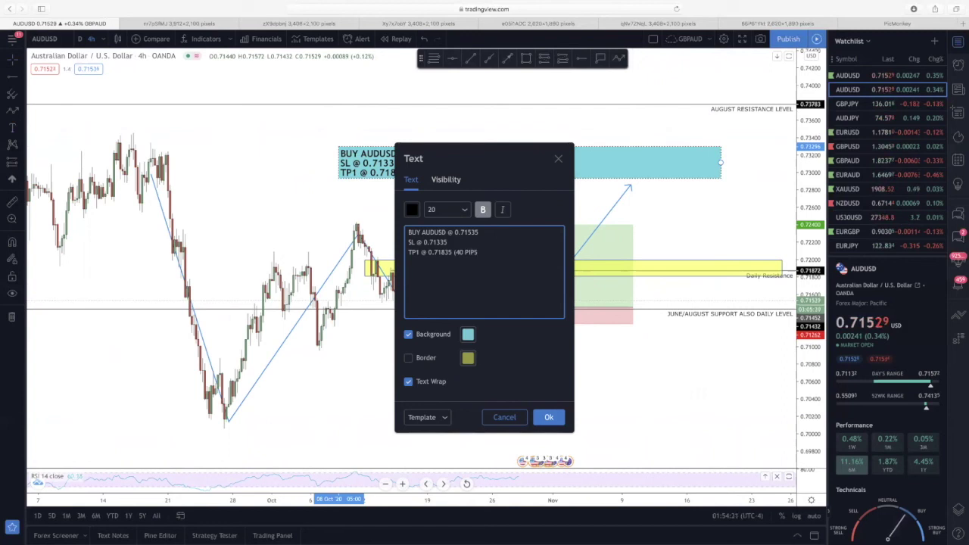
type(" WON")
type(" (20 PIPS LOST")
type(")")
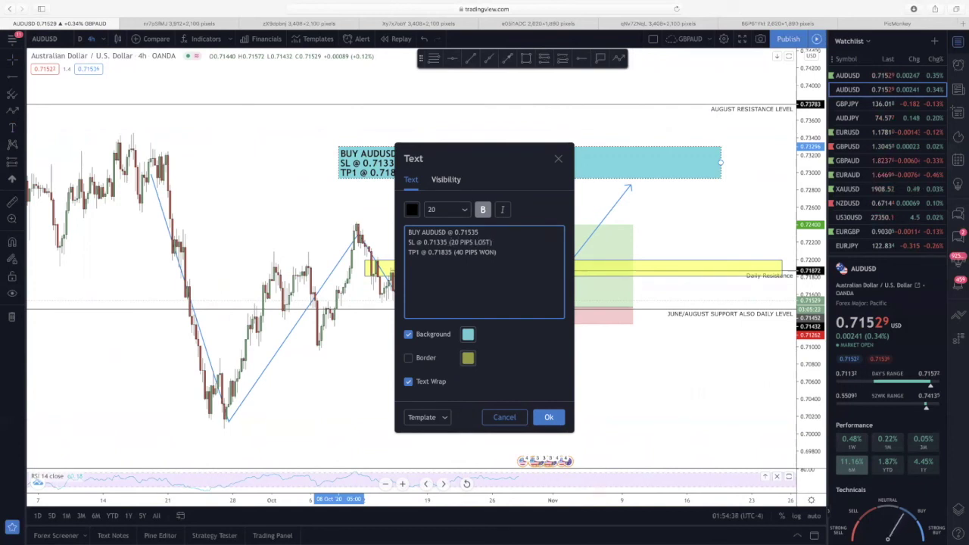
left_click(548, 417)
- Narrow the trade note to fit its three lines of text and place it just above the October peak
left_click_drag(721, 161, 505, 200)
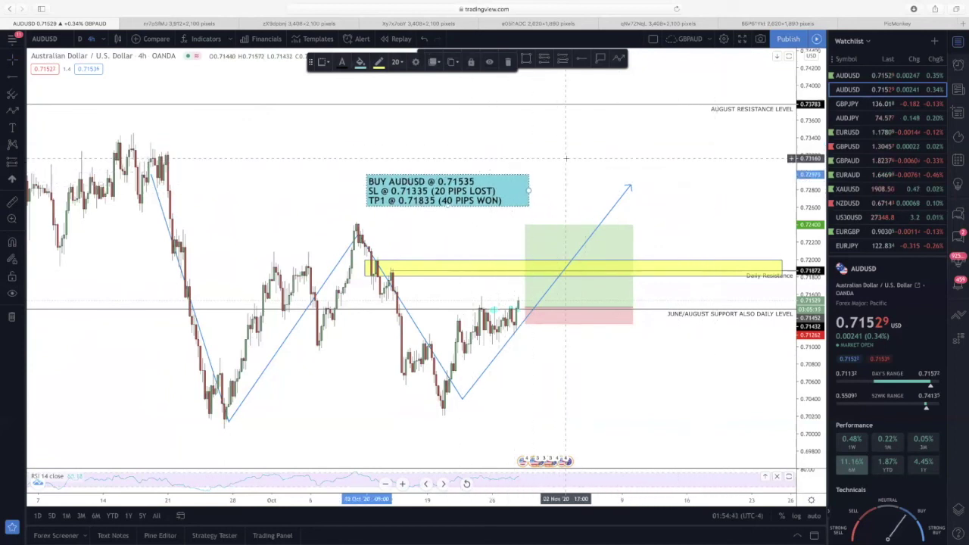
left_click(566, 158)
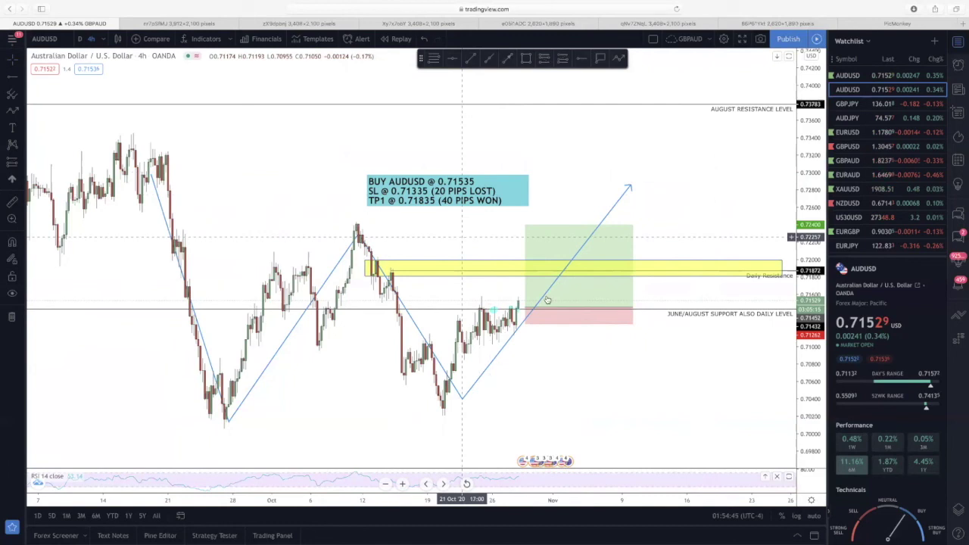
- Lower the long position's take-profit target to about 0.71813, near the lower edge of the yellow resistance zone
mouse_move(526, 308)
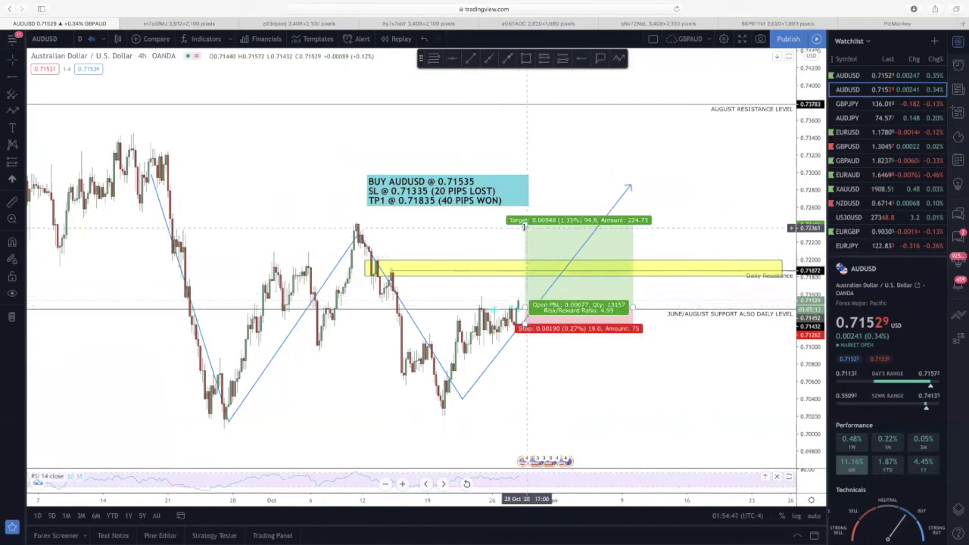
left_click_drag(524, 224, 523, 274)
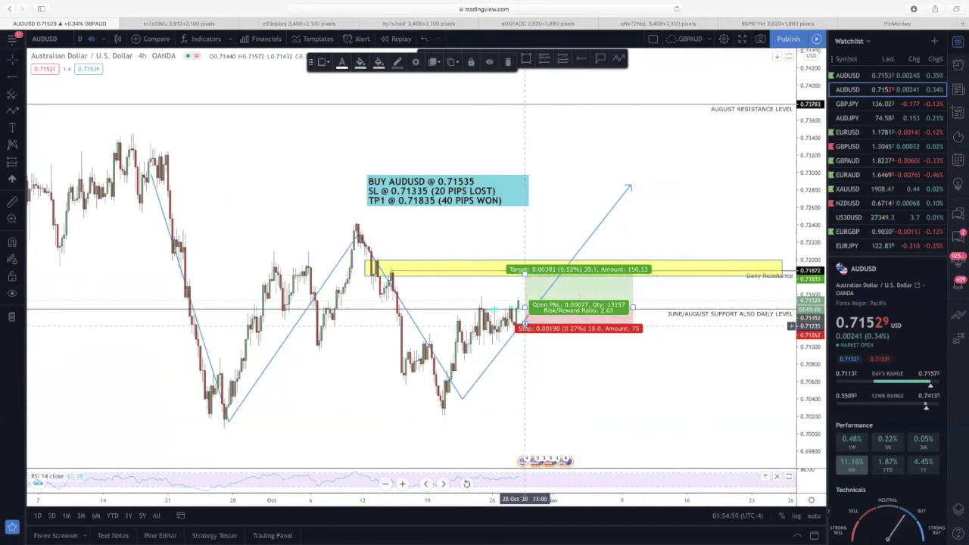
- Raise the whole long position to an entry of about 0.71523 and correct the note's TP1 price to 0.71935
left_click_drag(524, 309, 531, 302)
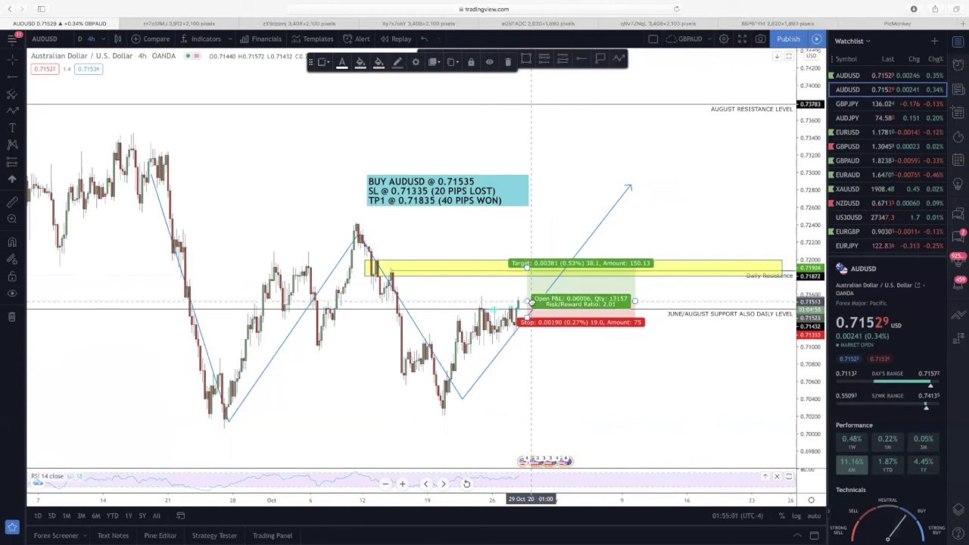
double_click(485, 202)
left_click(443, 253)
key("BackSpace")
type("9")
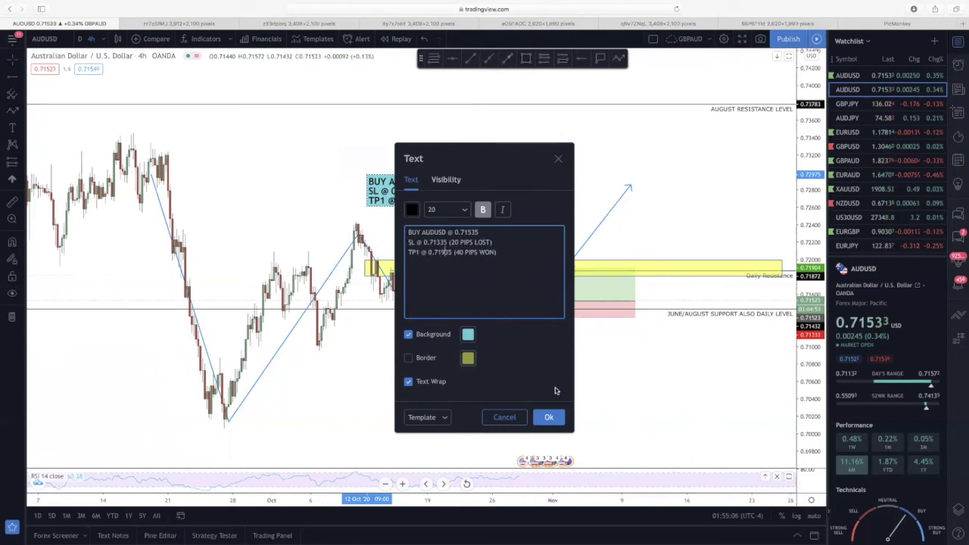
left_click(550, 416)
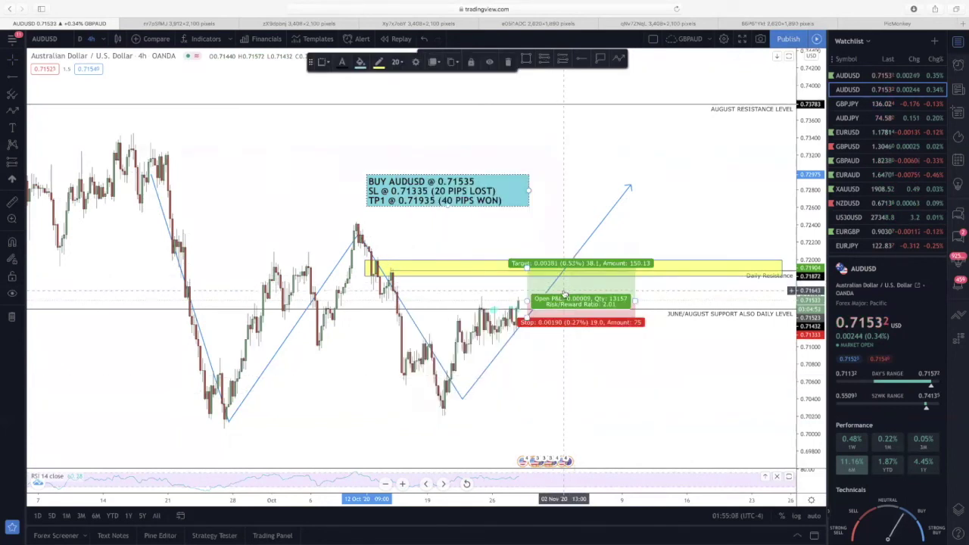
- Lower the long position to an entry of about 0.71420 at the June/August support line, with its target at about 0.71844
left_click_drag(564, 293, 524, 271)
left_click(676, 241)
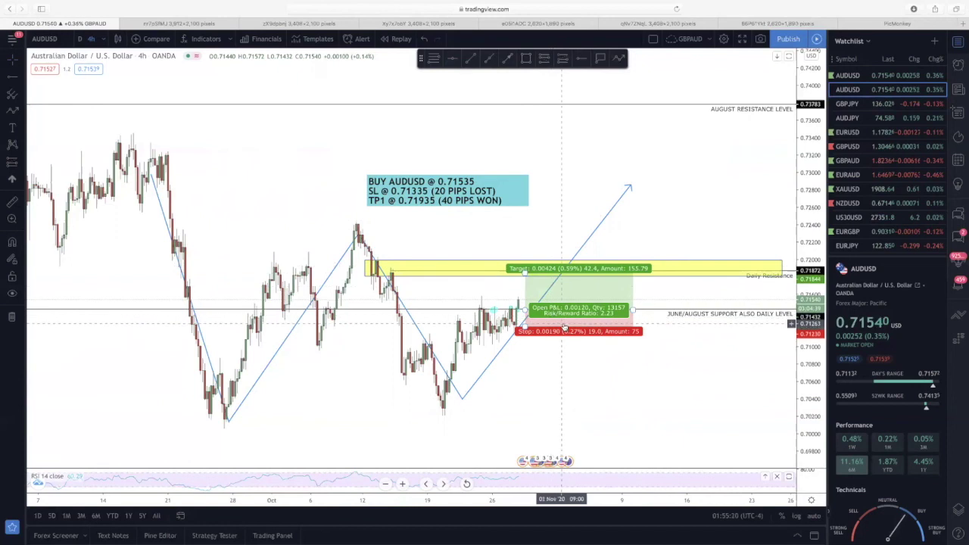
left_click(575, 275)
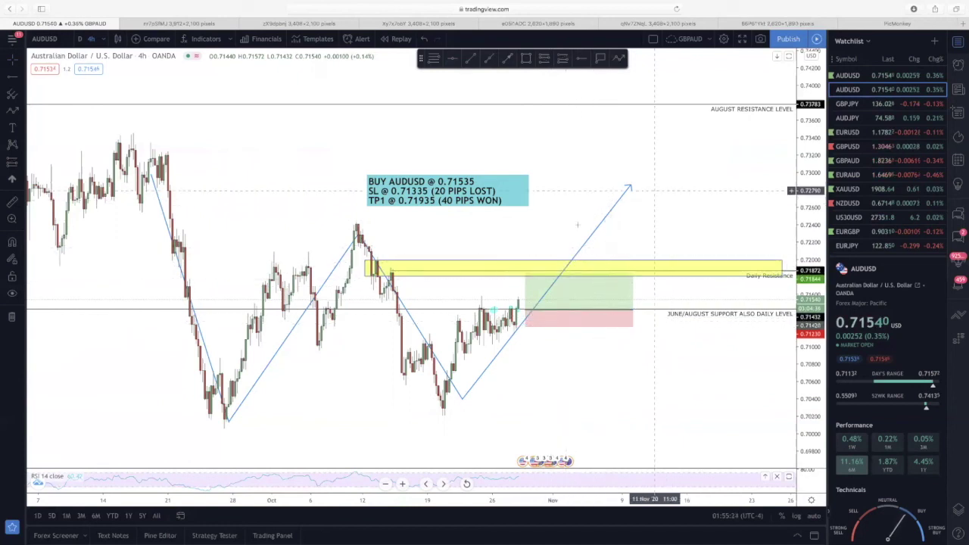
- Move the trade note up and to the left so it sits above and mostly before the October peak
left_click_drag(487, 188, 415, 179)
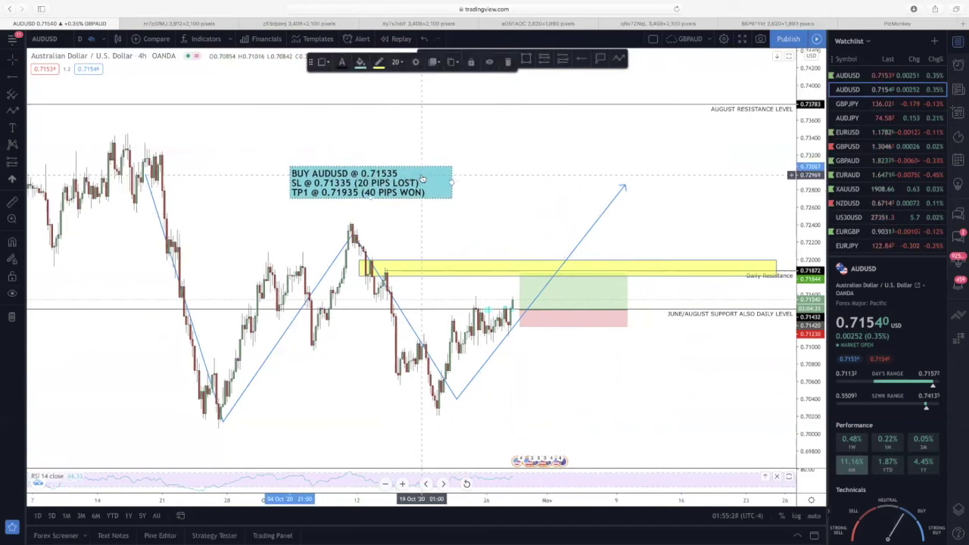
left_click(563, 290)
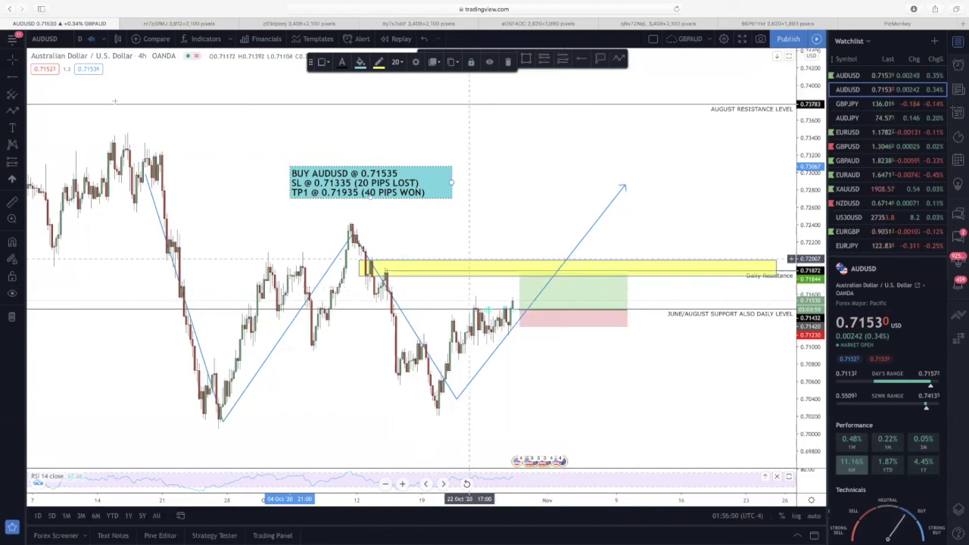
- Switch the AUDUSD 4h price display from candles to a line chart
left_click(116, 38)
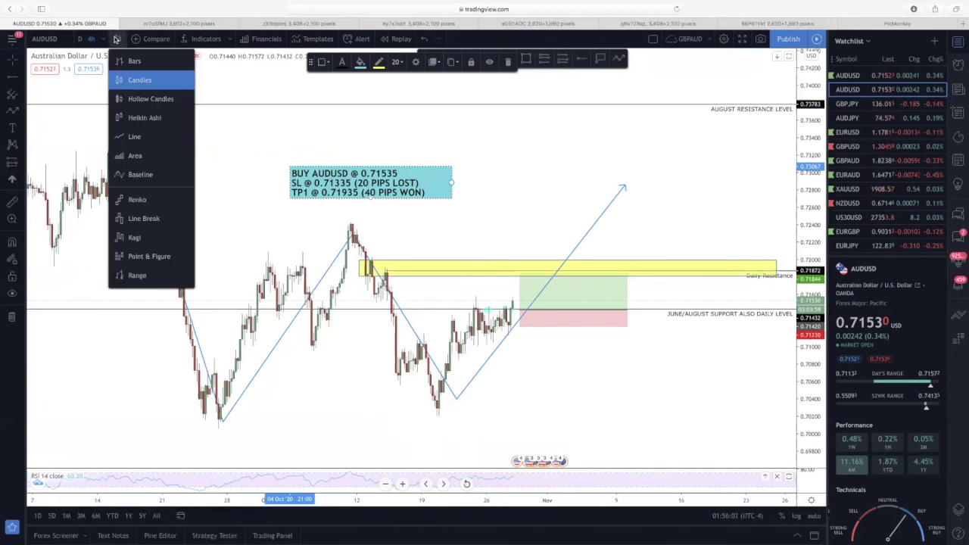
left_click(151, 136)
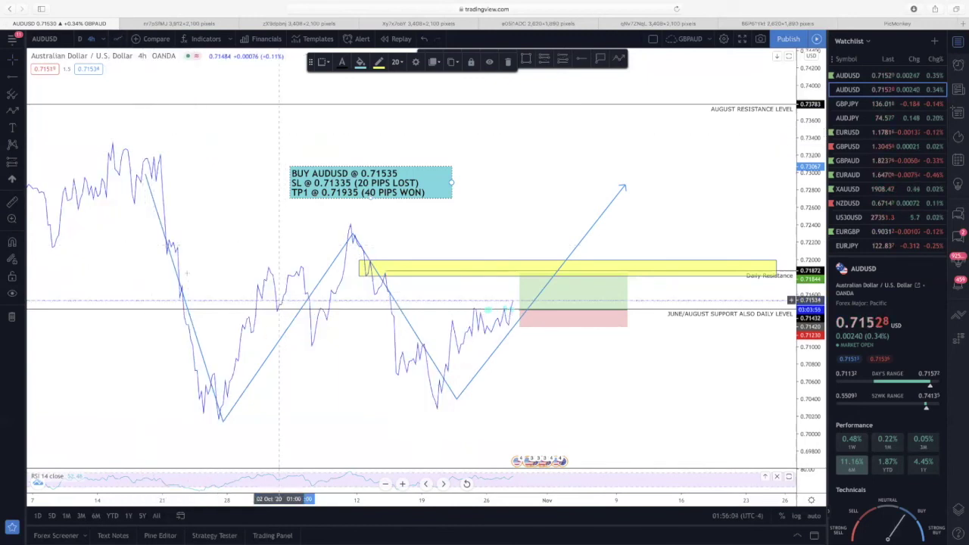